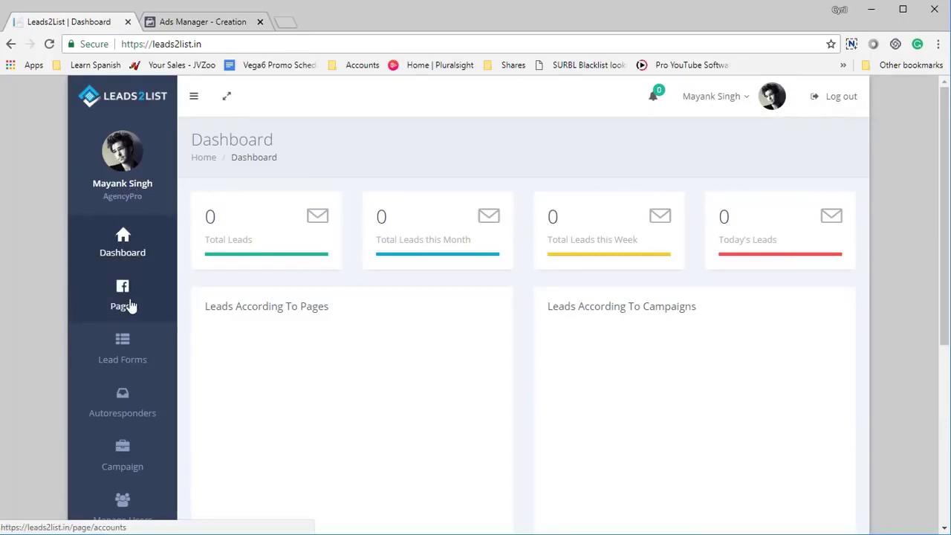
- Review the list of Facebook pages already connected to the account
left_click(172, 318)
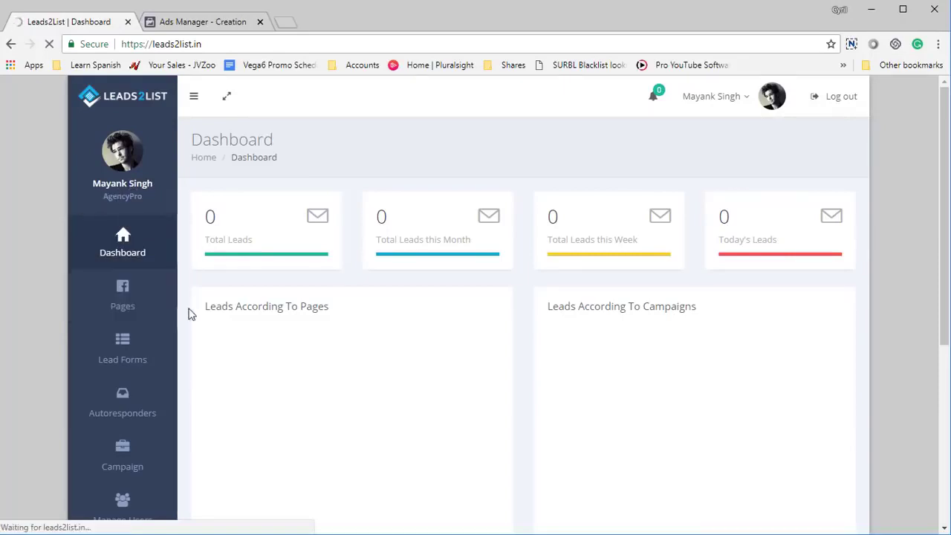
scroll(336, 291, "down", 3)
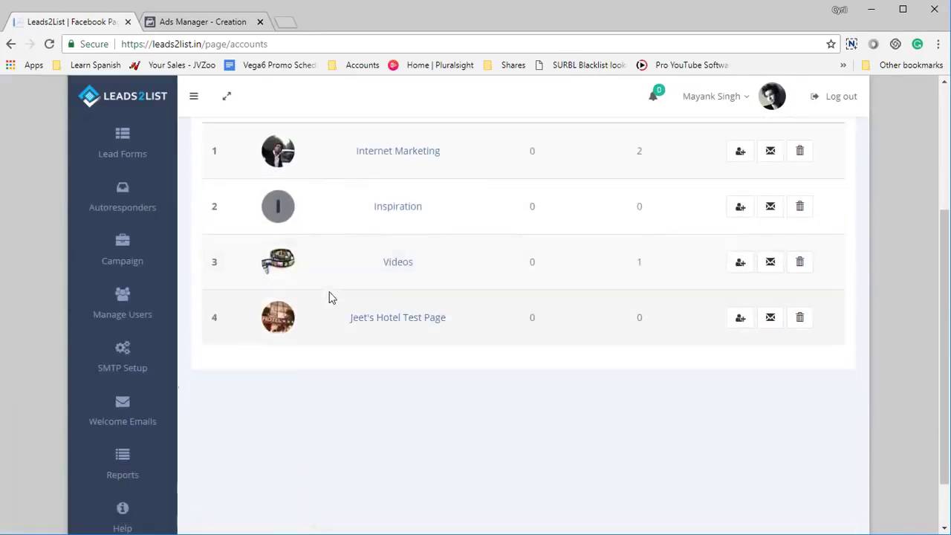
scroll(329, 295, "up", 2)
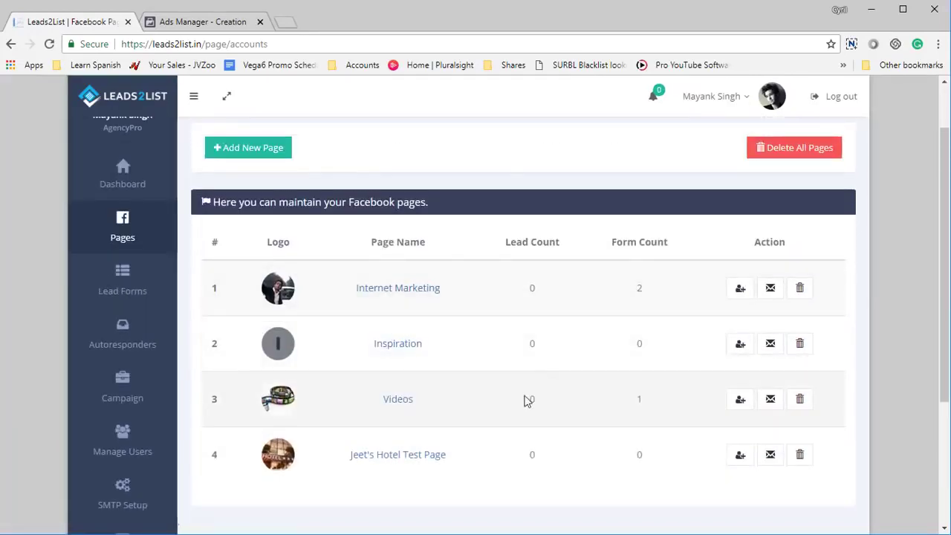
- Add the hotel test page from the available Facebook pages
left_click(272, 160)
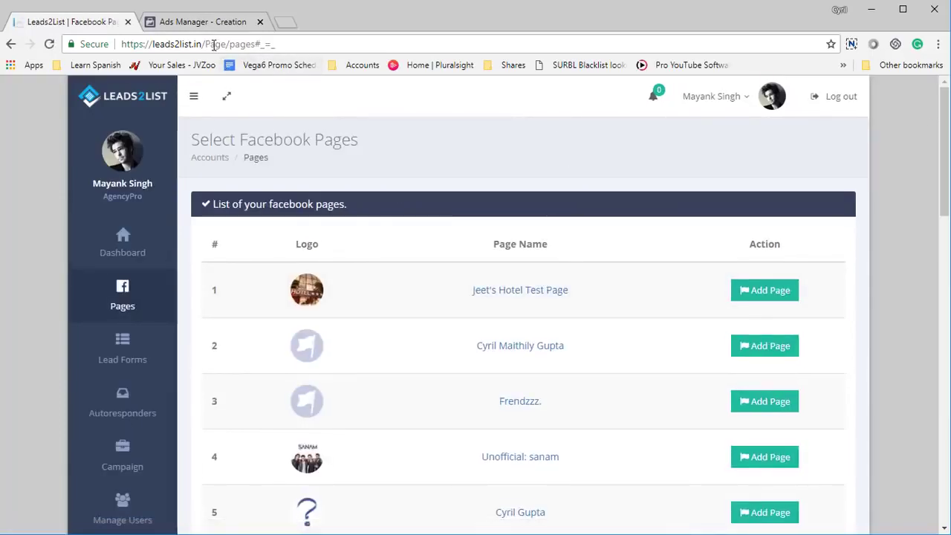
scroll(554, 257, "down", 4)
scroll(550, 269, "down", 2)
scroll(550, 269, "down", 4)
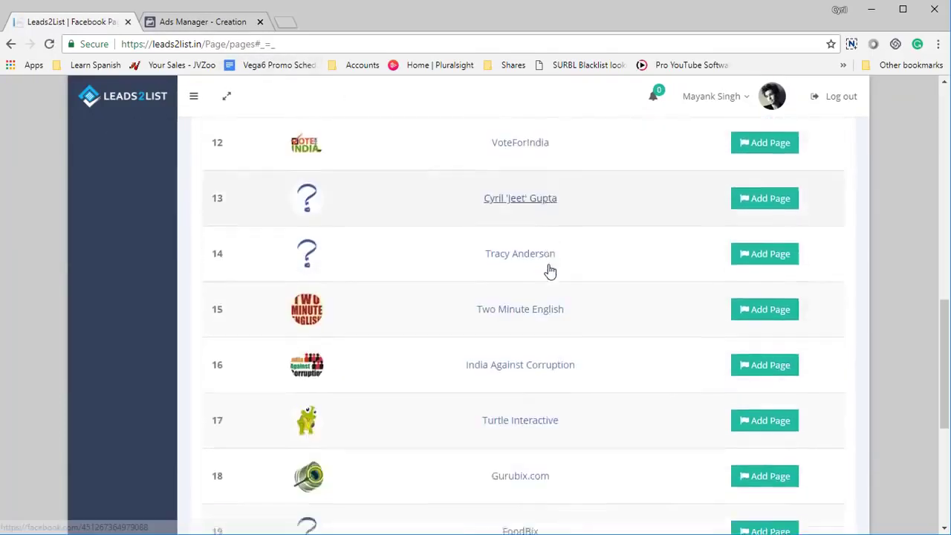
scroll(550, 269, "down", 2)
scroll(550, 269, "down", 2)
scroll(550, 272, "up", 5)
scroll(550, 269, "up", 5)
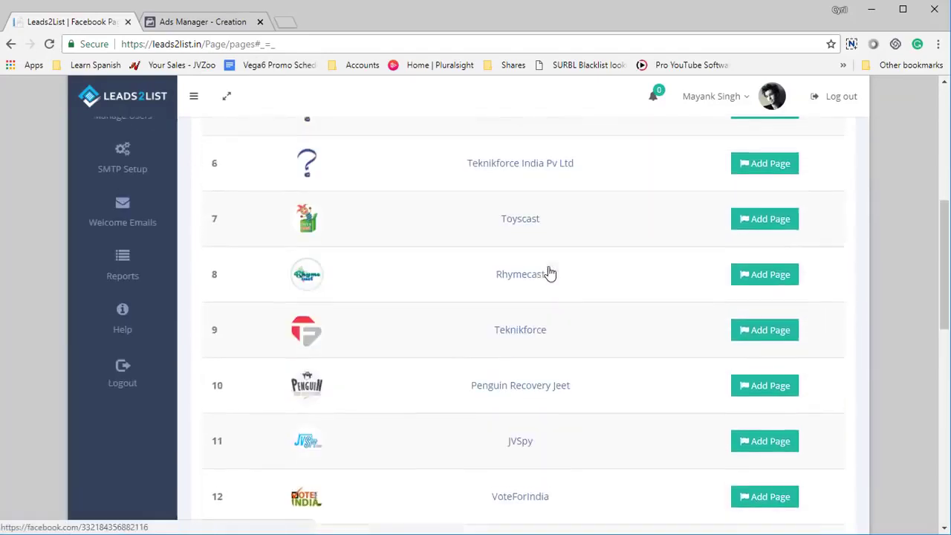
scroll(546, 267, "up", 4)
scroll(547, 266, "down", 5)
scroll(546, 267, "down", 5)
scroll(547, 266, "down", 4)
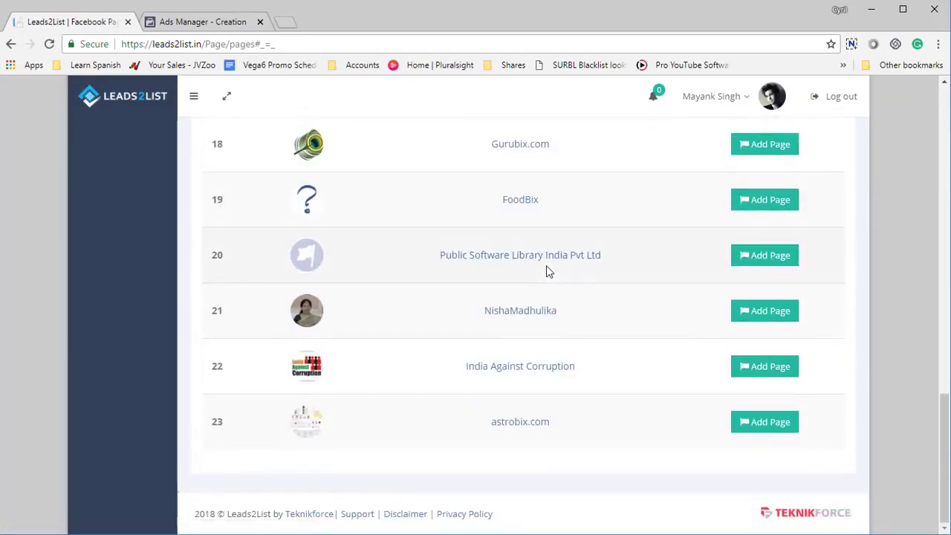
scroll(546, 266, "up", 5)
scroll(547, 267, "up", 3)
scroll(546, 268, "up", 2)
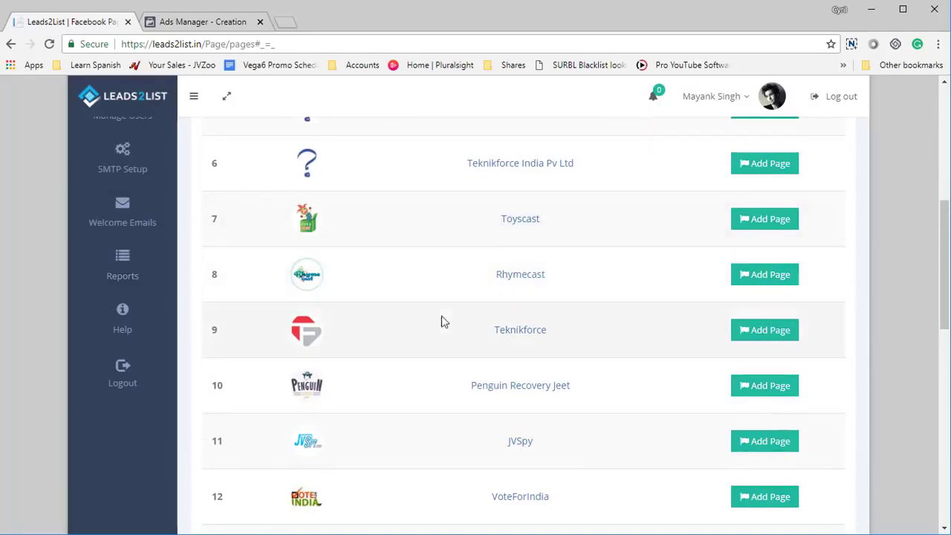
scroll(405, 336, "up", 3)
scroll(410, 338, "up", 2)
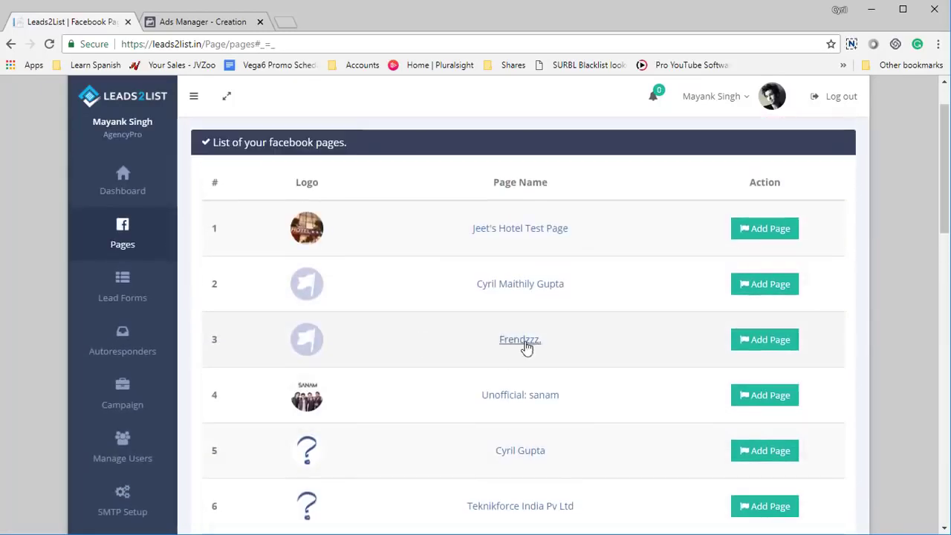
left_click(751, 238)
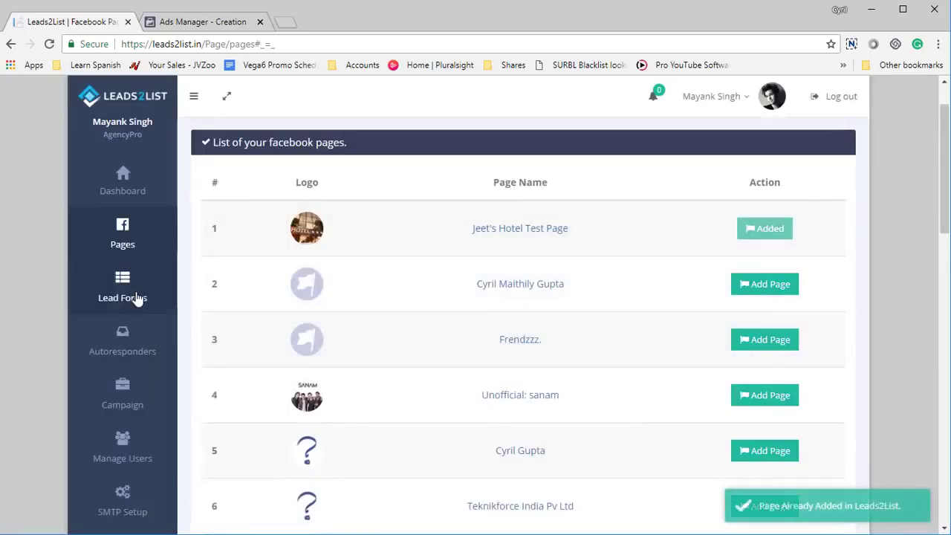
- Confirm the hotel test page is listed fourth among connected pages with zero leads
left_click(136, 241)
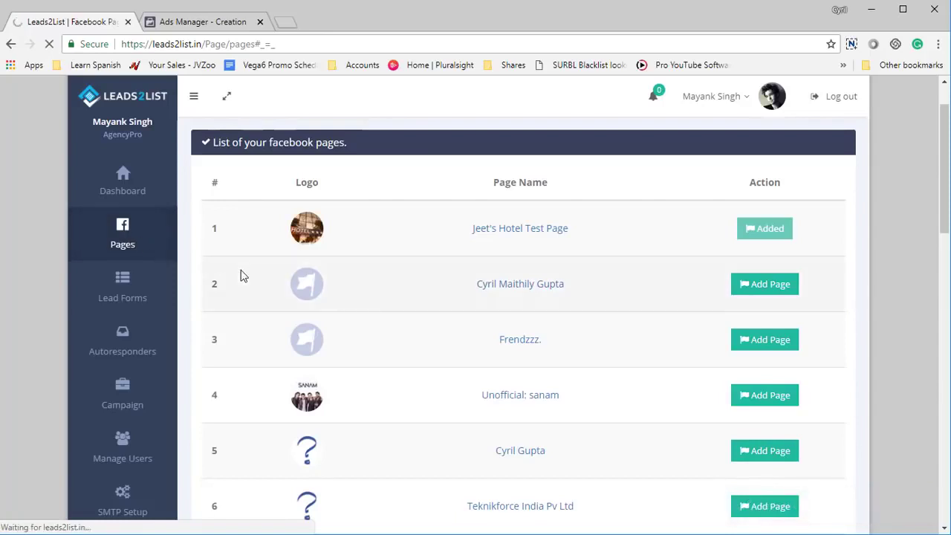
scroll(294, 304, "down", 5)
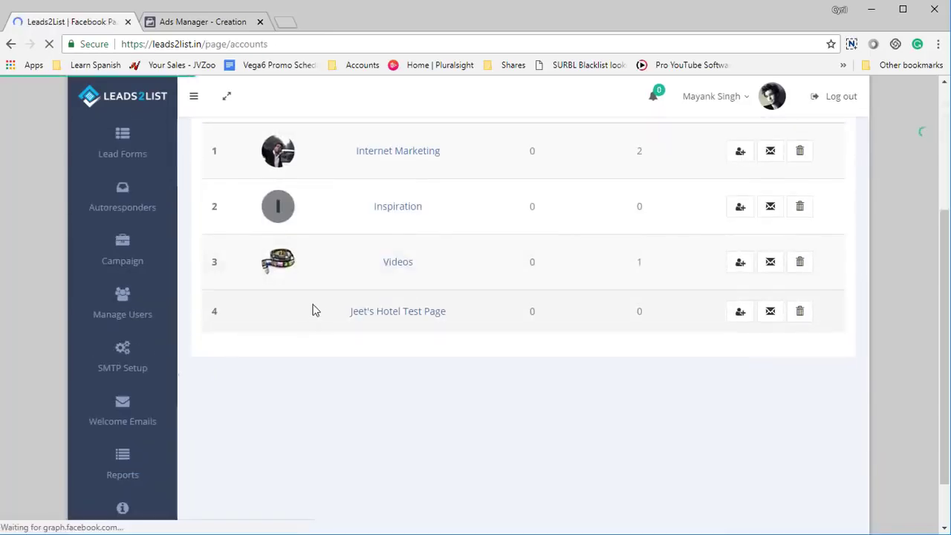
left_click_drag(319, 256, 455, 275)
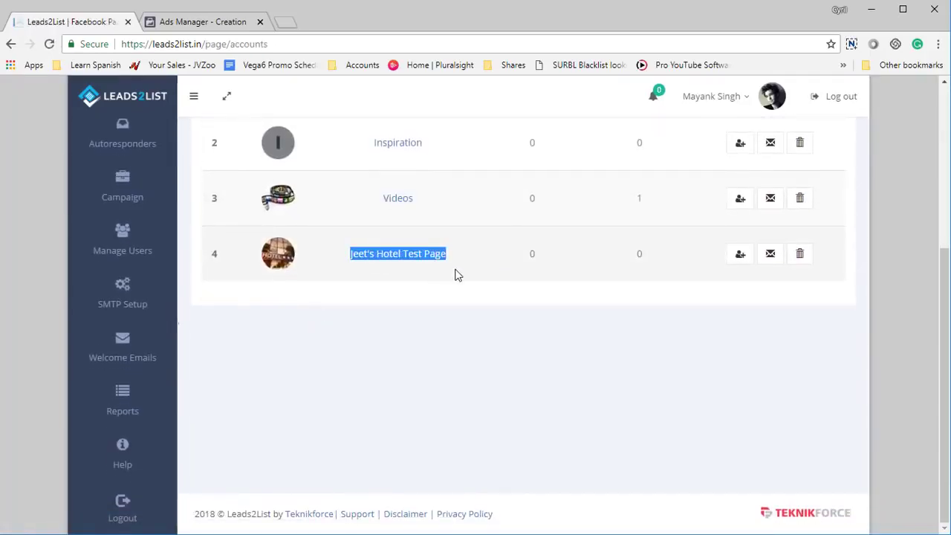
left_click(574, 310)
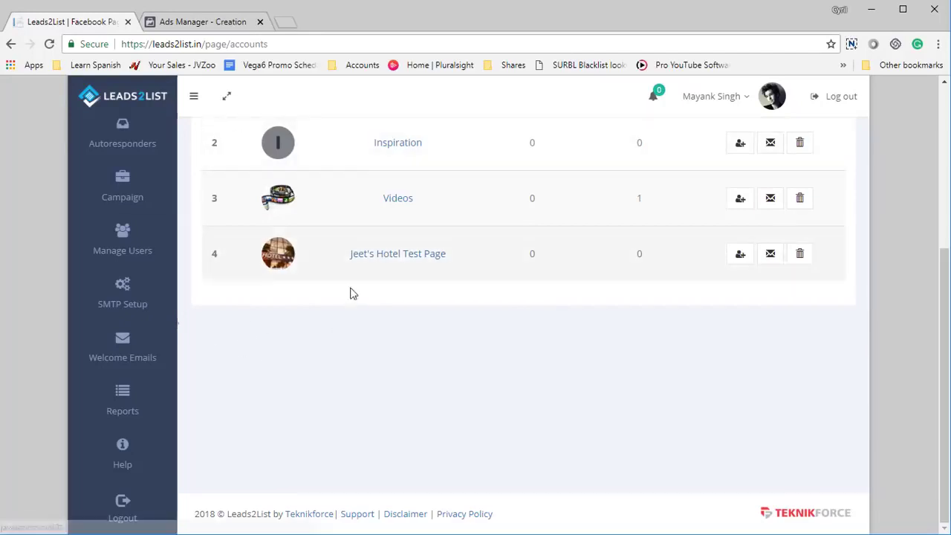
- In Ads Manager, verify the Lead generation objective and show the ad set's hotel test page settings
left_click(216, 23)
scroll(193, 267, "up", 4)
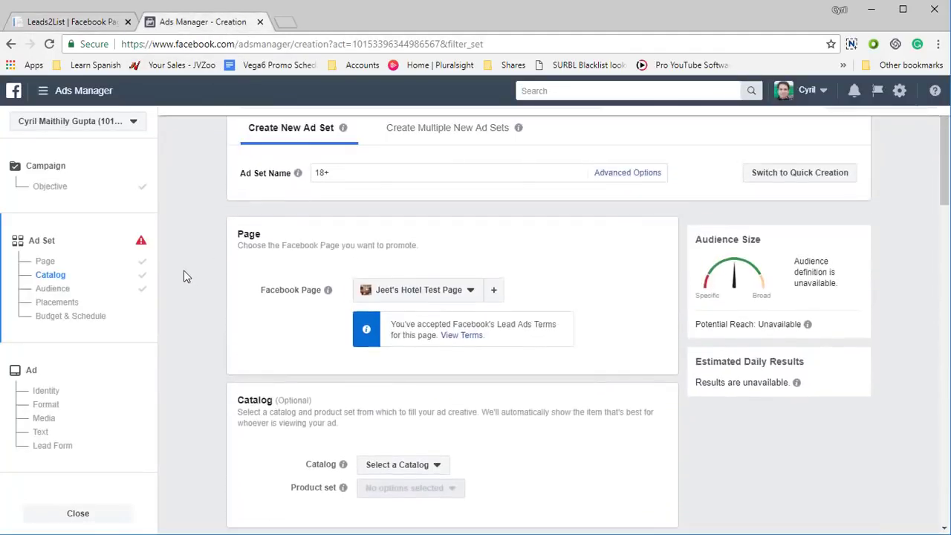
left_click(45, 262)
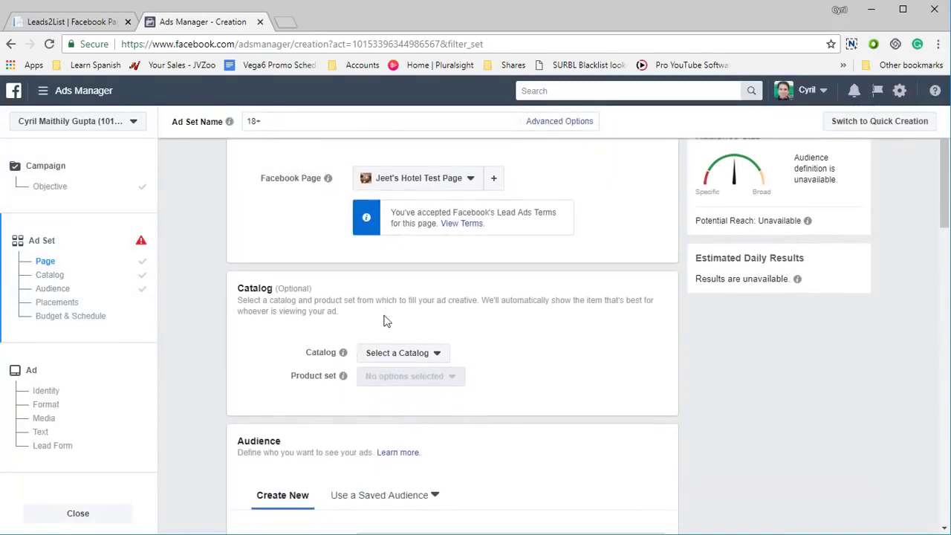
left_click(53, 186)
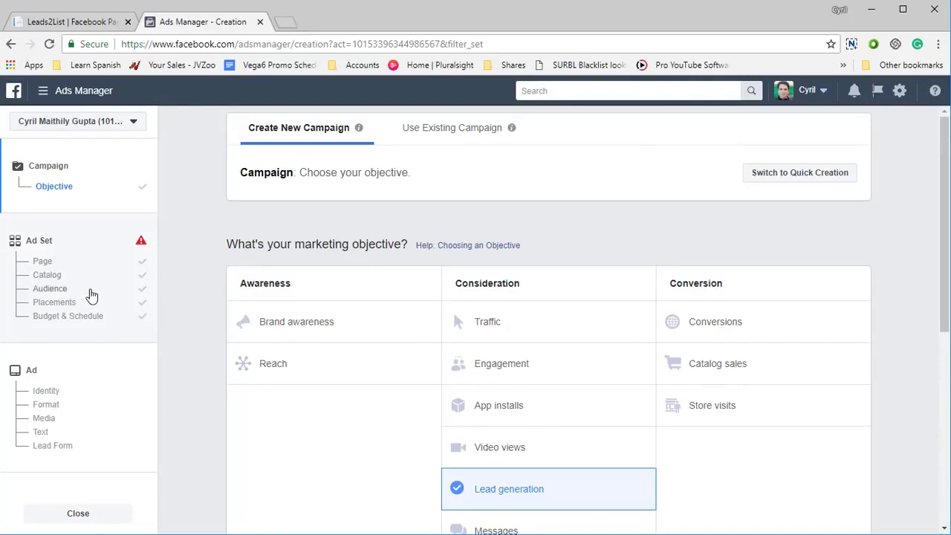
left_click(43, 263)
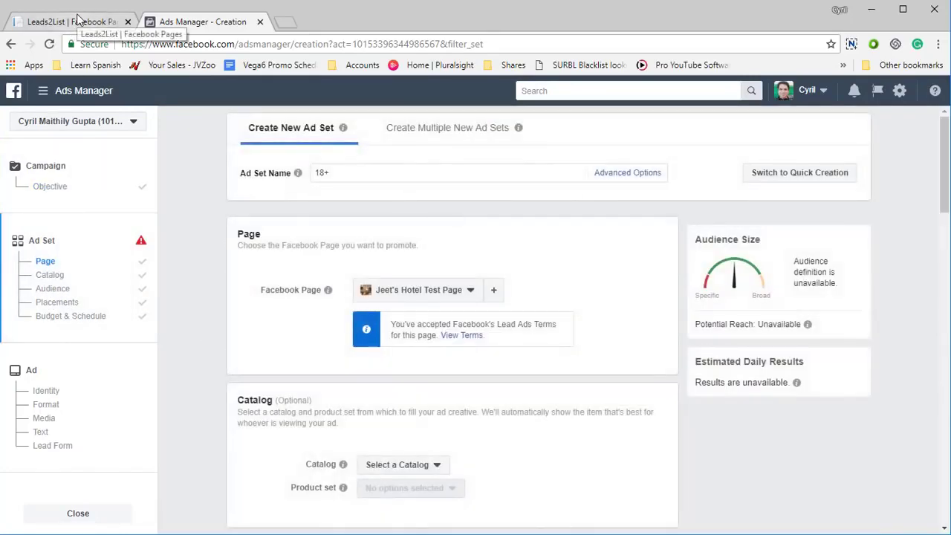
- Back in Leads2List, start adding a new autoresponder
left_click(78, 20)
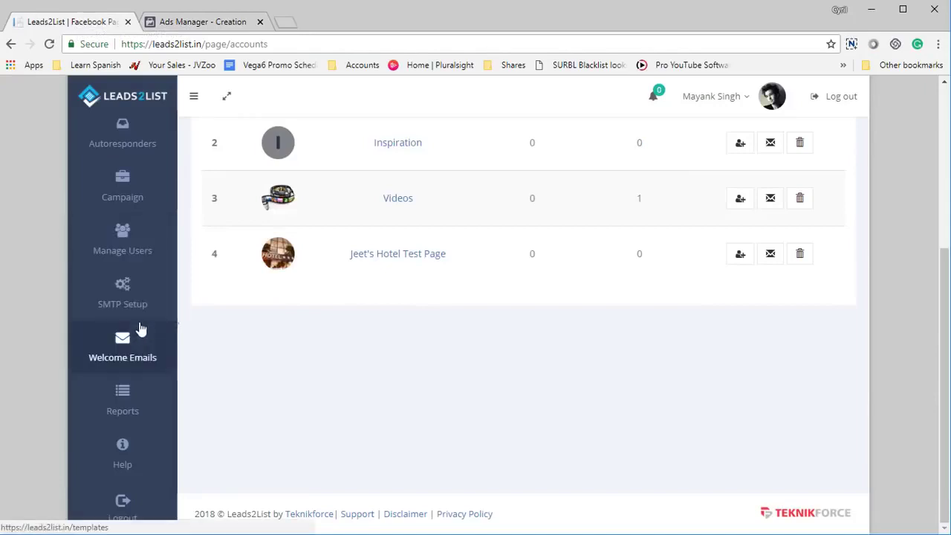
scroll(137, 332, "up", 3)
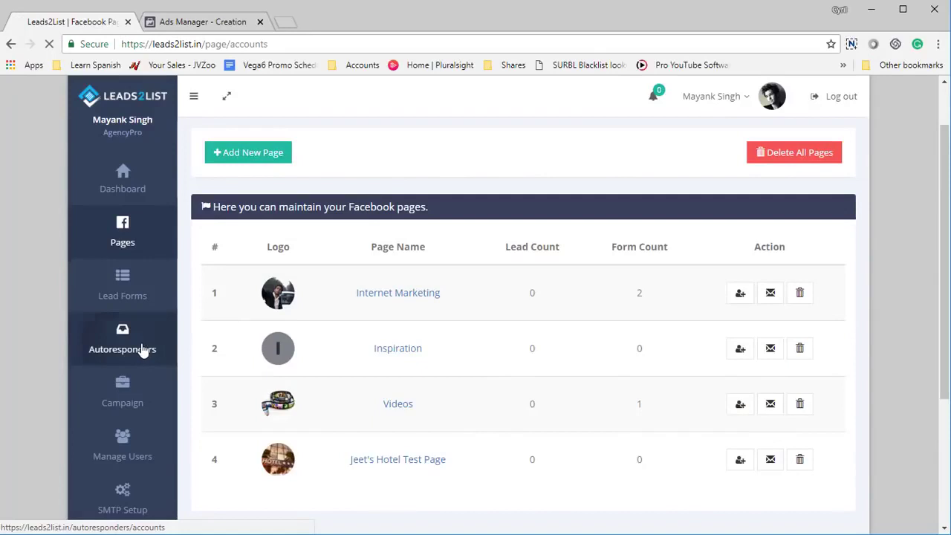
left_click(147, 350)
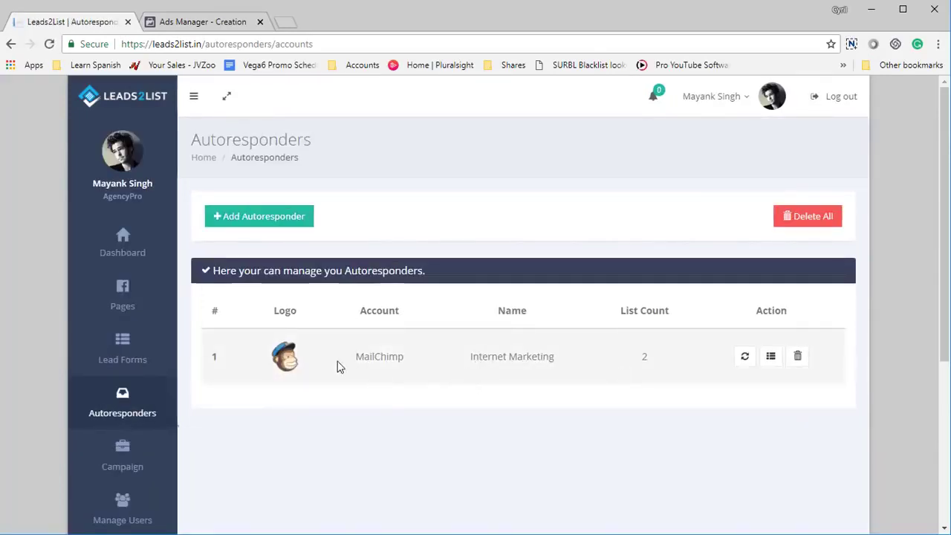
left_click(287, 216)
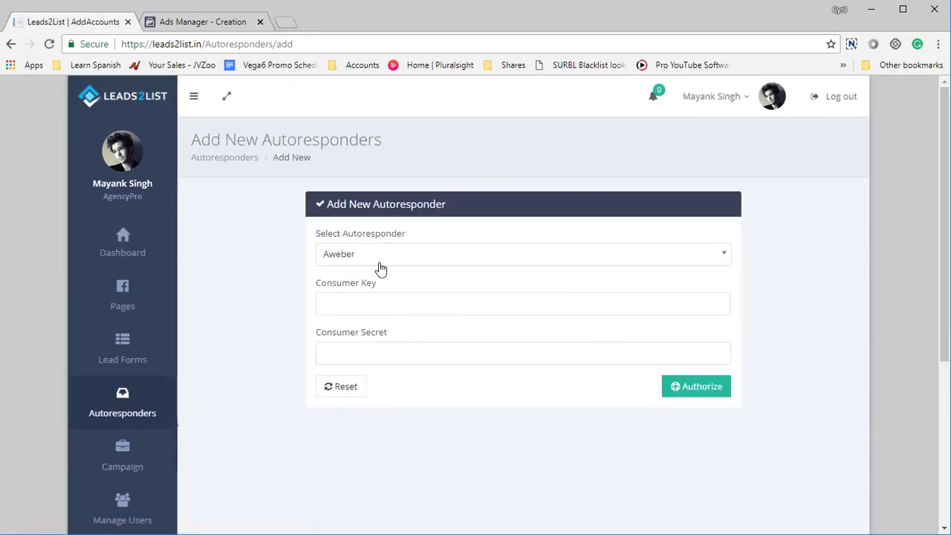
- Browse the autoresponder providers: ConvertKit, SendLane, Aweber and GetResponse, without saving one
left_click(382, 260)
scroll(394, 375, "down", 3)
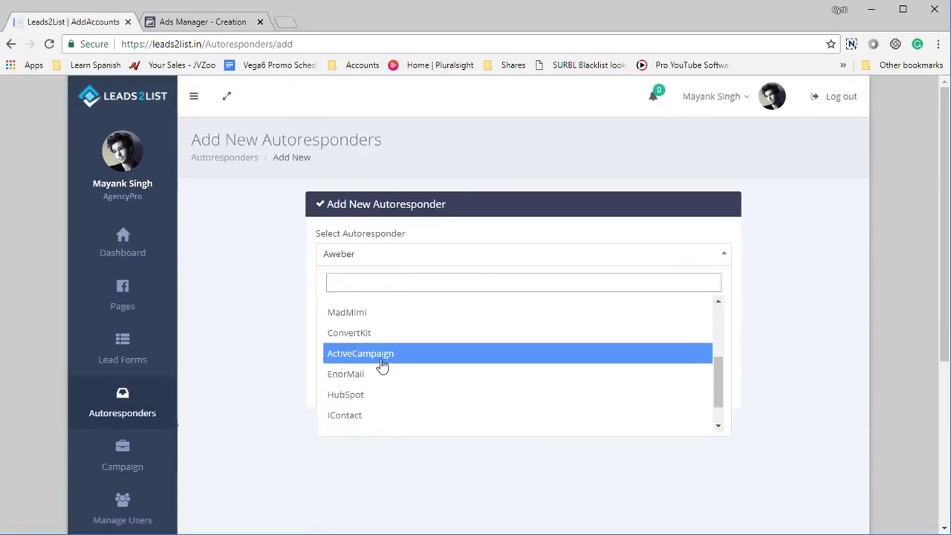
left_click(372, 332)
left_click(385, 265)
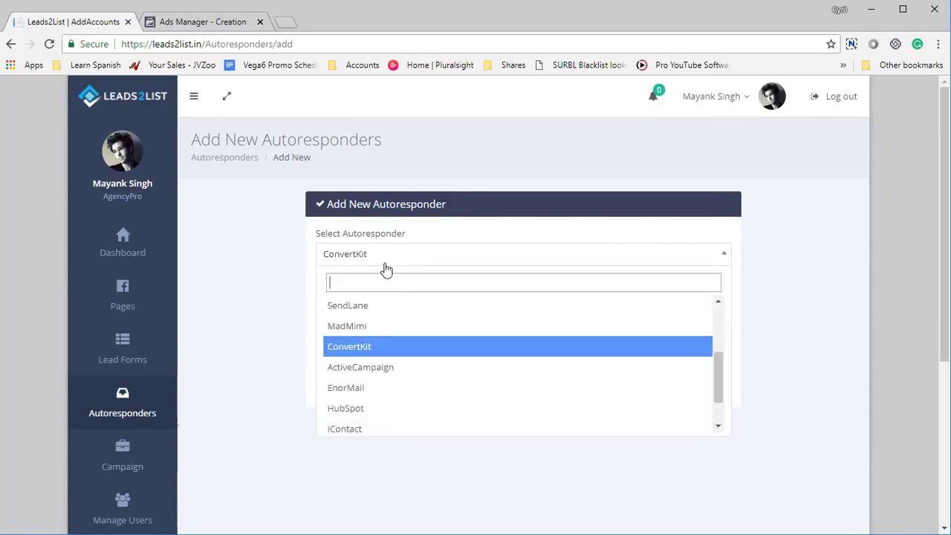
left_click(367, 306)
left_click(369, 307)
left_click(331, 340)
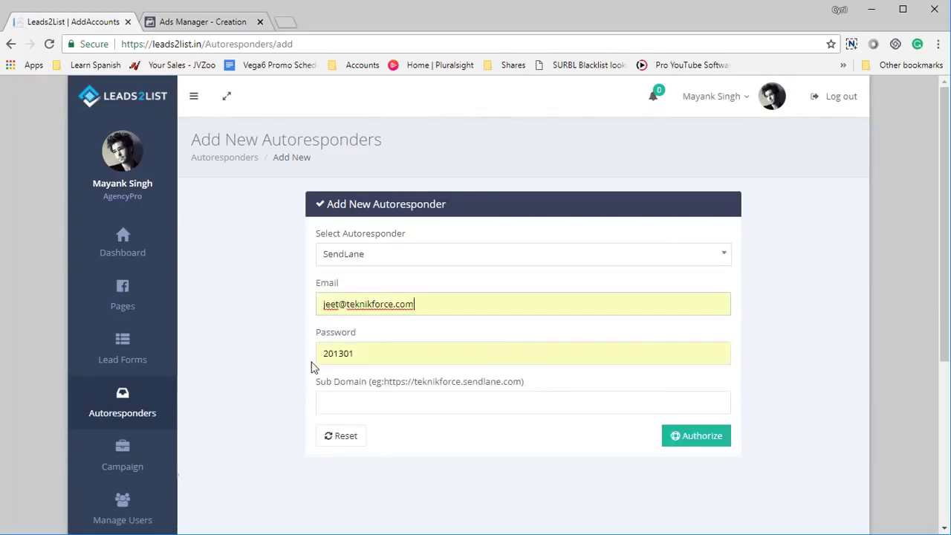
left_click(373, 267)
left_click(364, 306)
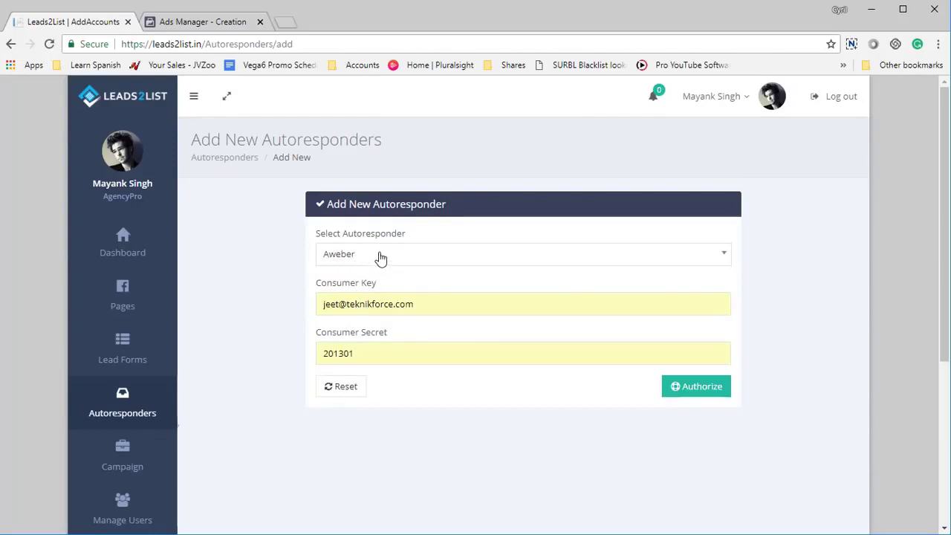
left_click(380, 257)
left_click(372, 349)
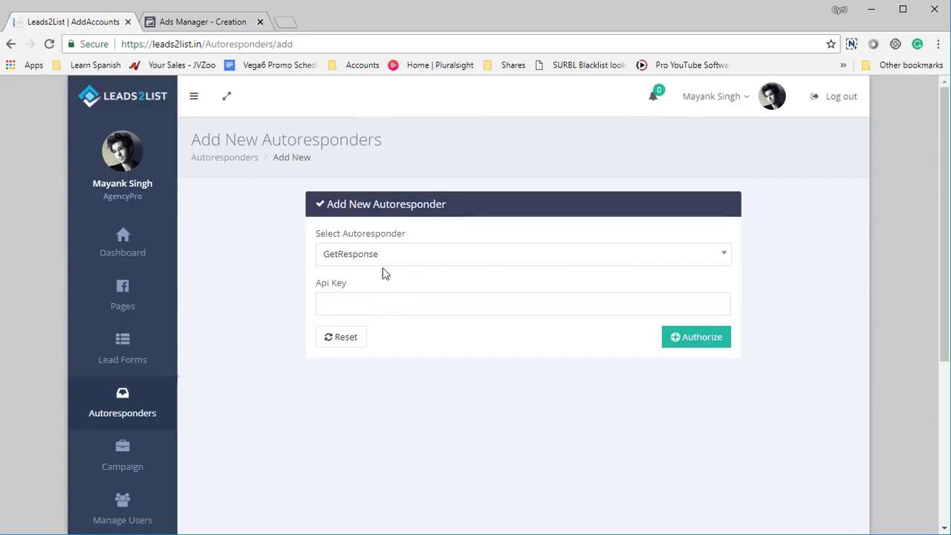
left_click(380, 261)
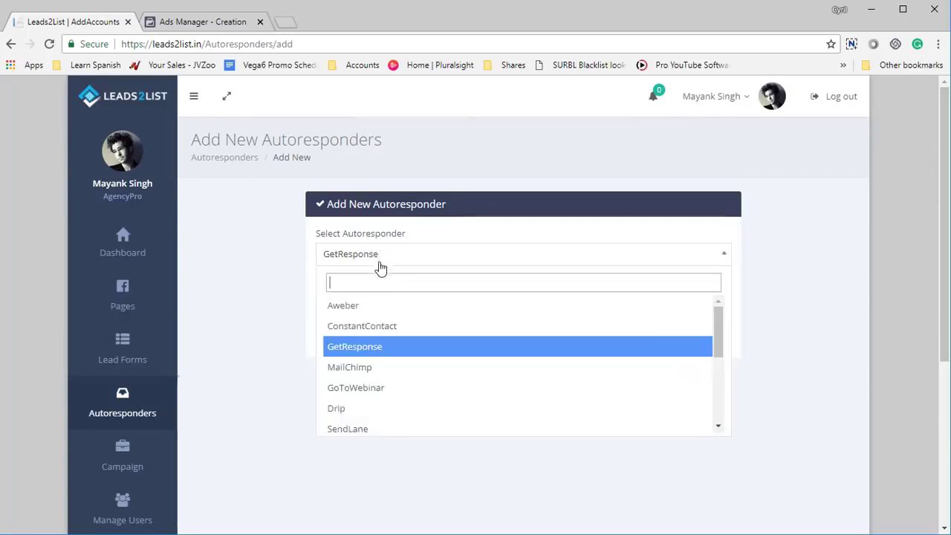
left_click(273, 329)
- Return to the autoresponders list showing the MailChimp 'Internet Marketing' account with 2 lists
right_click(362, 367)
left_click(375, 374)
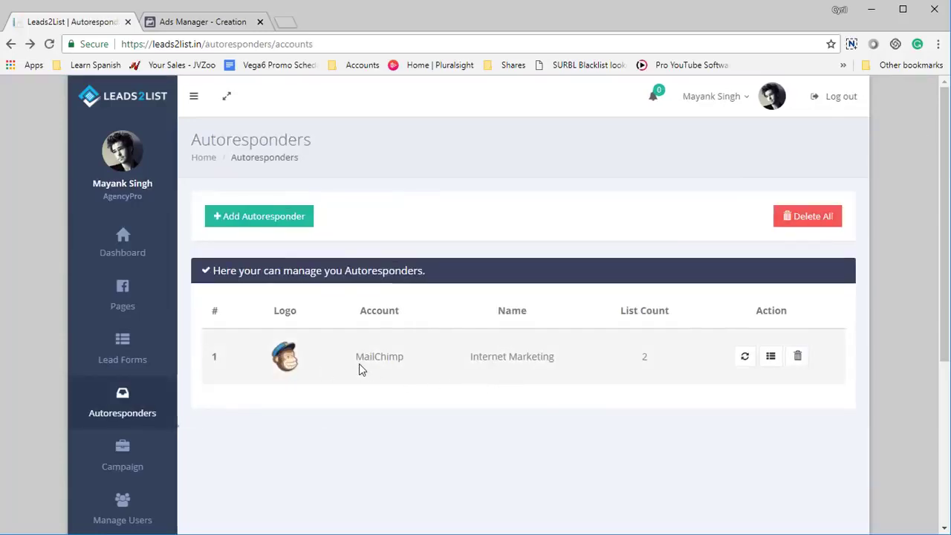
left_click_drag(357, 364, 402, 382)
left_click_drag(488, 360, 532, 360)
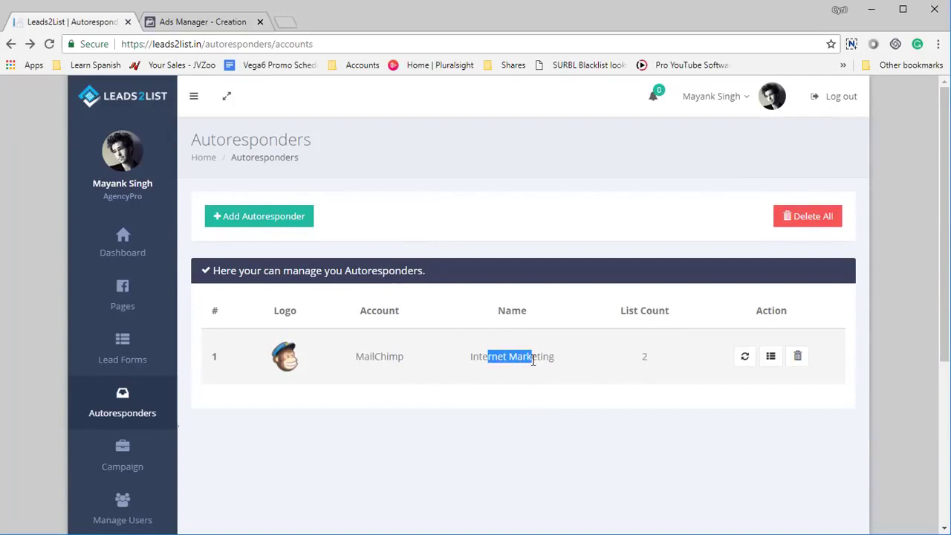
left_click_drag(639, 362, 663, 365)
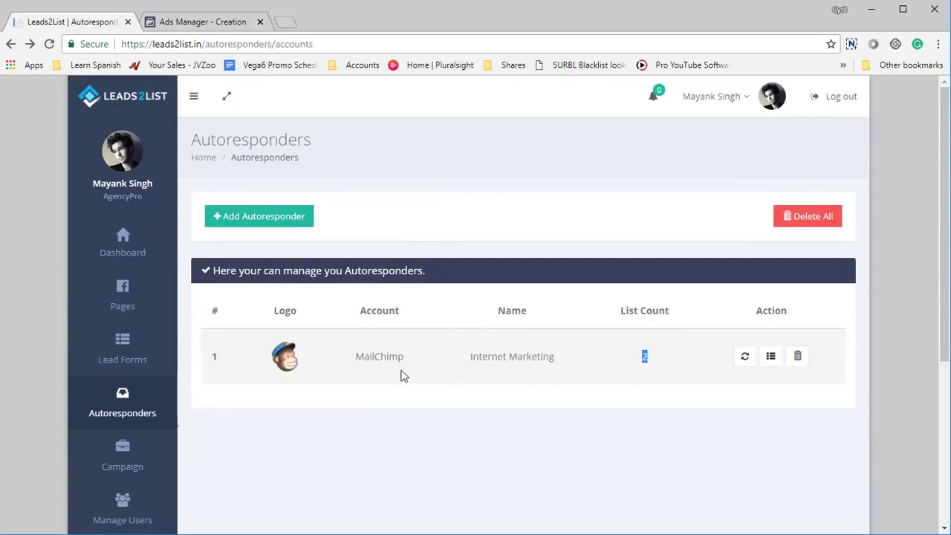
- Review lead forms Form 3, Untitled form 04/07/2018 and Form 2, then return to Ads Manager
left_click(145, 359)
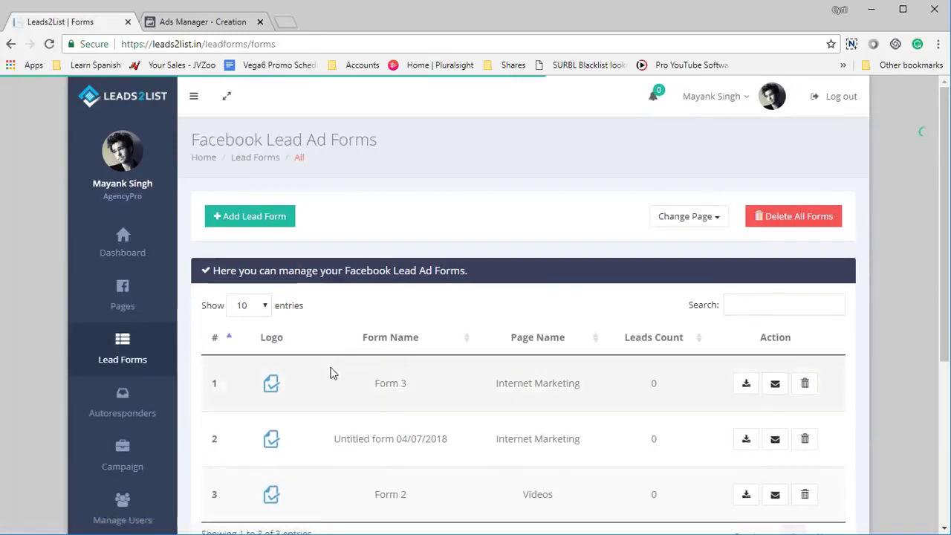
scroll(333, 374, "down", 2)
scroll(325, 371, "up", 2)
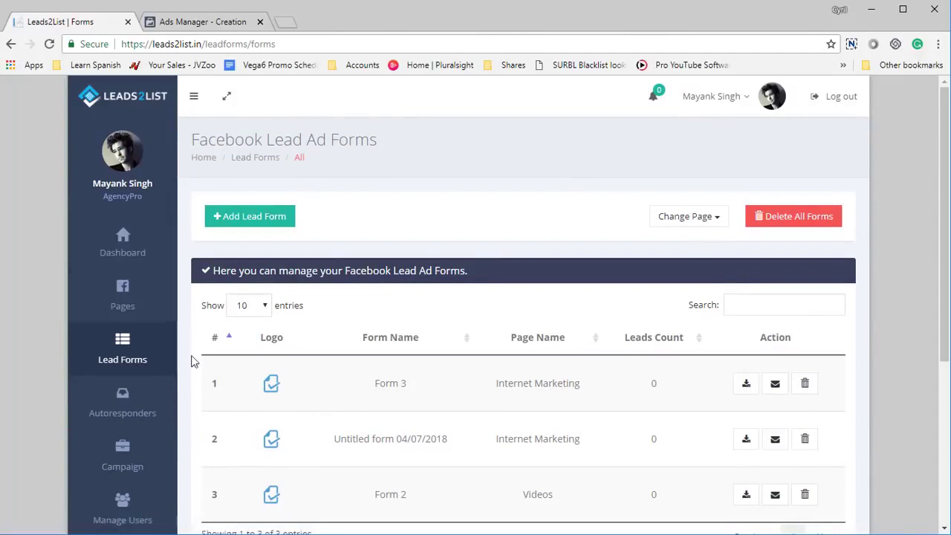
scroll(319, 367, "down", 2)
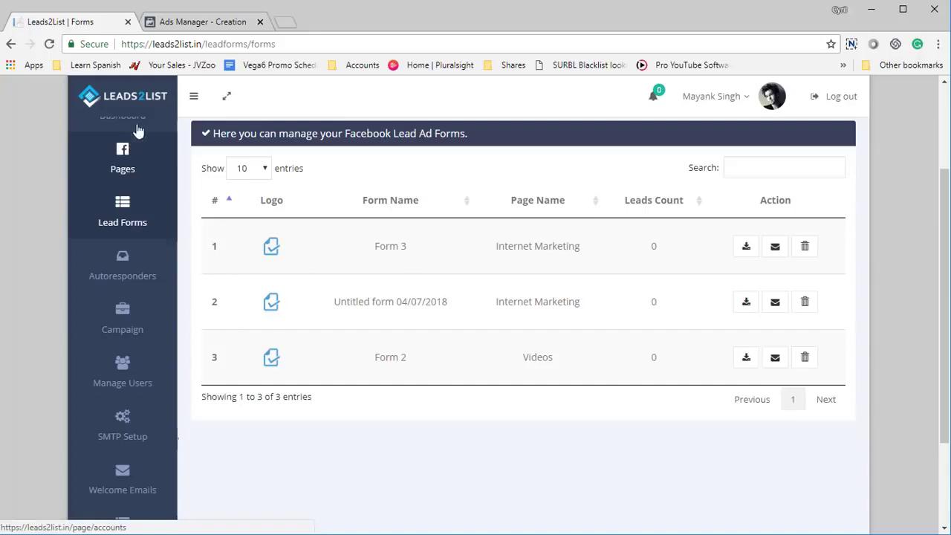
left_click(191, 22)
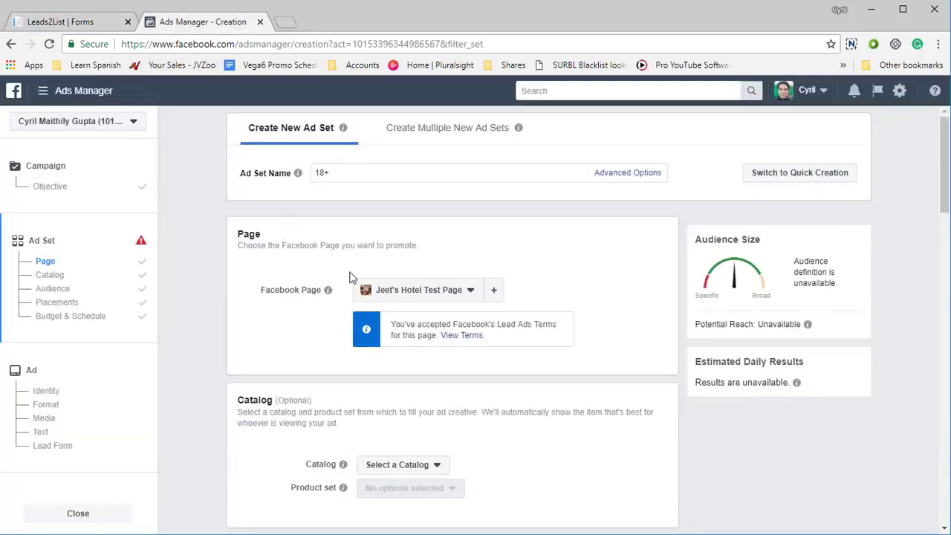
- Confirm Lead generation is the campaign objective and return to the ad set's Page step
scroll(361, 286, "down", 2)
scroll(367, 291, "up", 2)
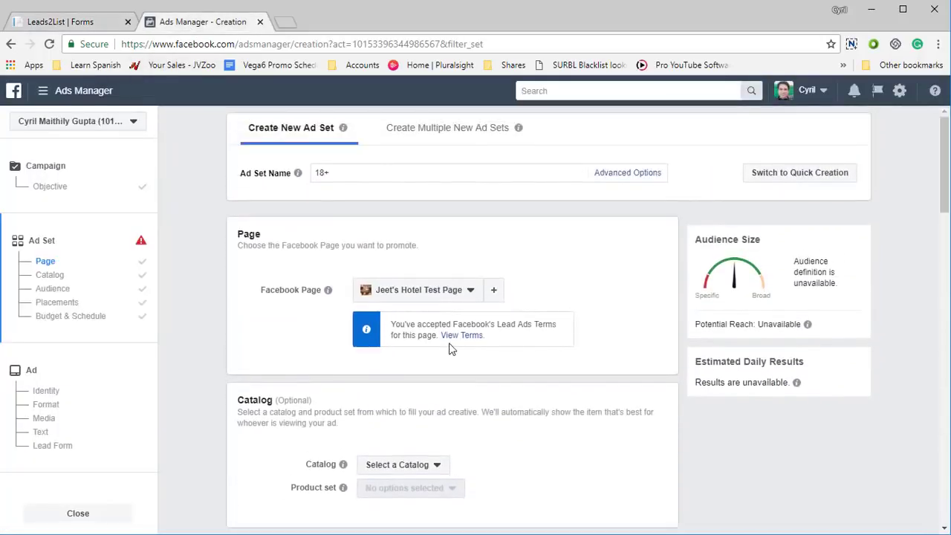
left_click(82, 188)
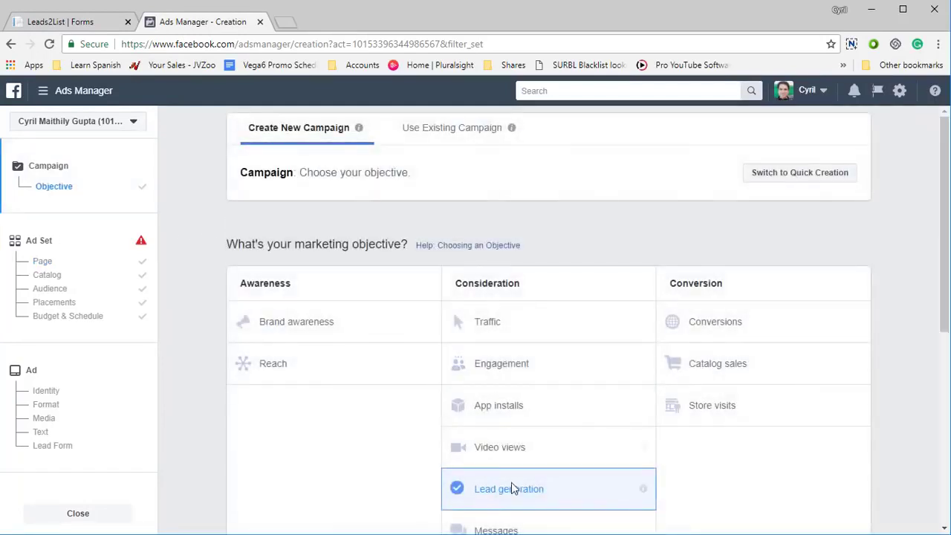
scroll(510, 487, "down", 1)
left_click(62, 261)
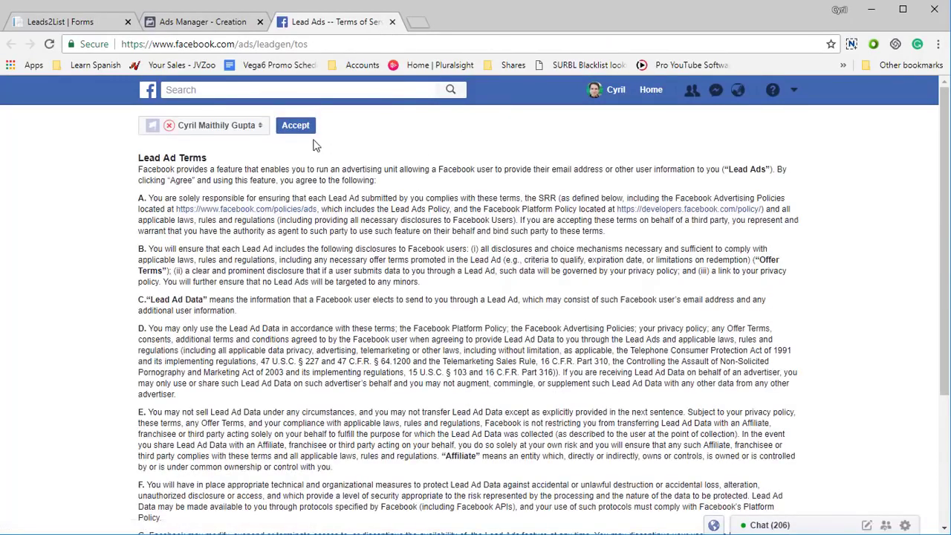
- Accept the Lead Ads terms of service and close the terms tab
left_click(305, 132)
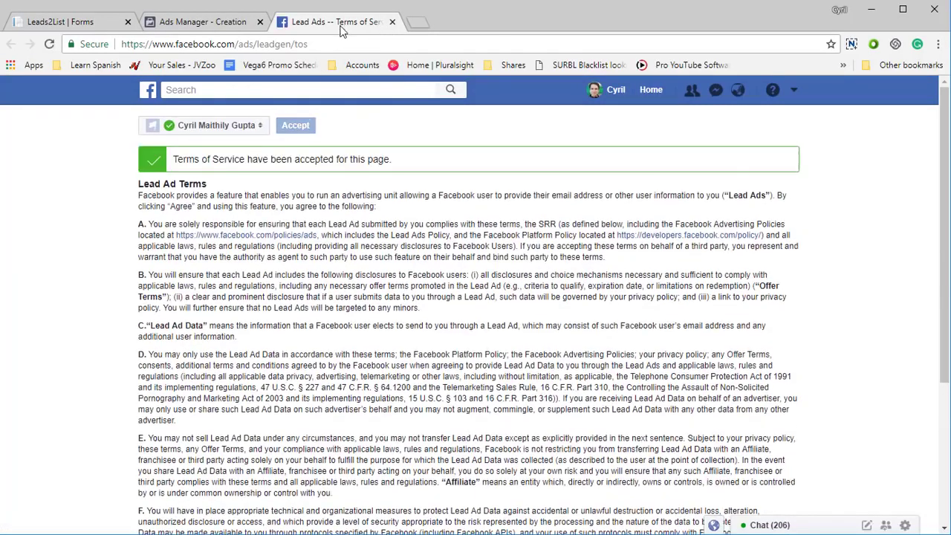
middle_click(341, 29)
scroll(408, 324, "down", 2)
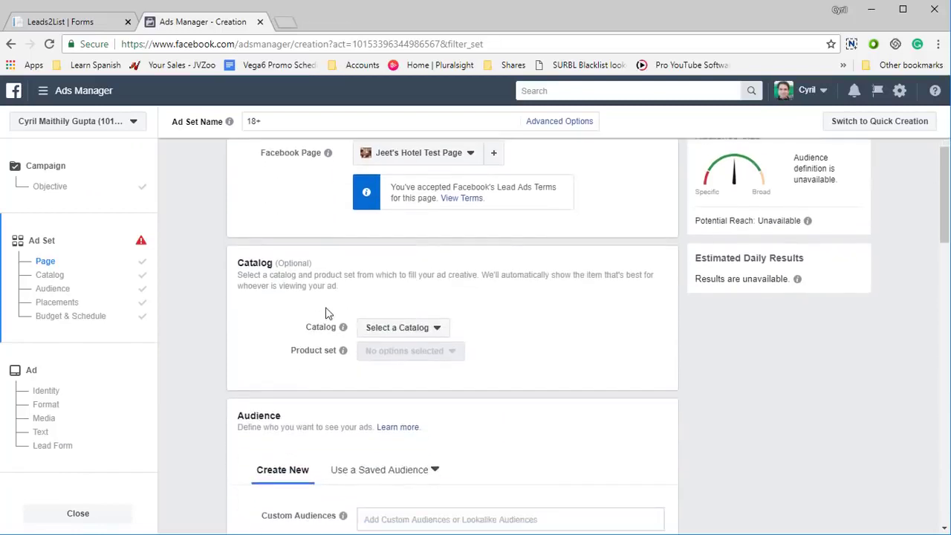
scroll(346, 281, "down", 1)
scroll(333, 295, "up", 1)
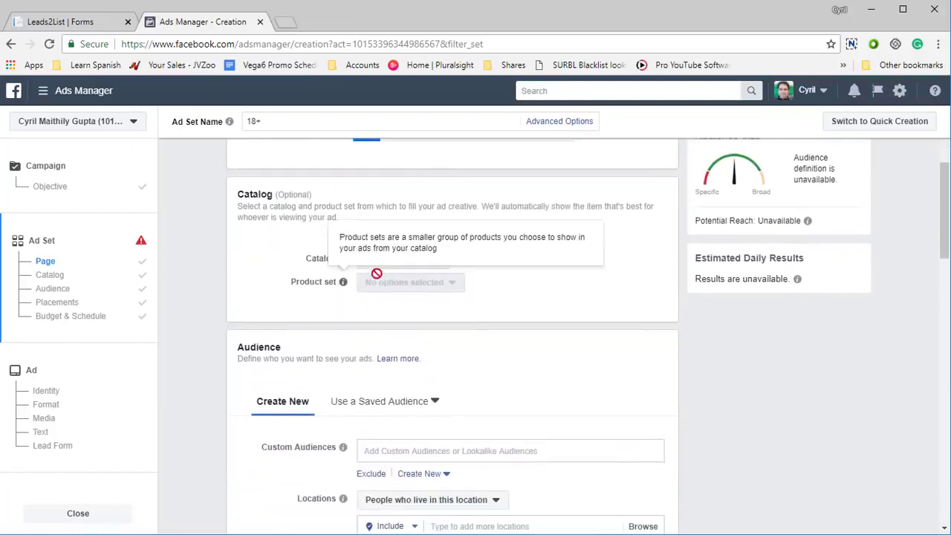
scroll(324, 298, "down", 1)
scroll(325, 304, "down", 1)
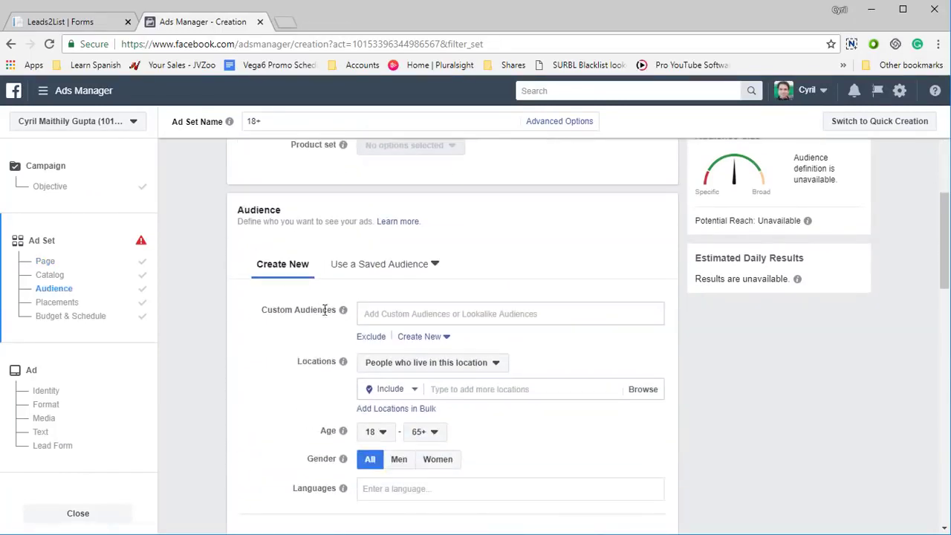
scroll(329, 302, "down", 1)
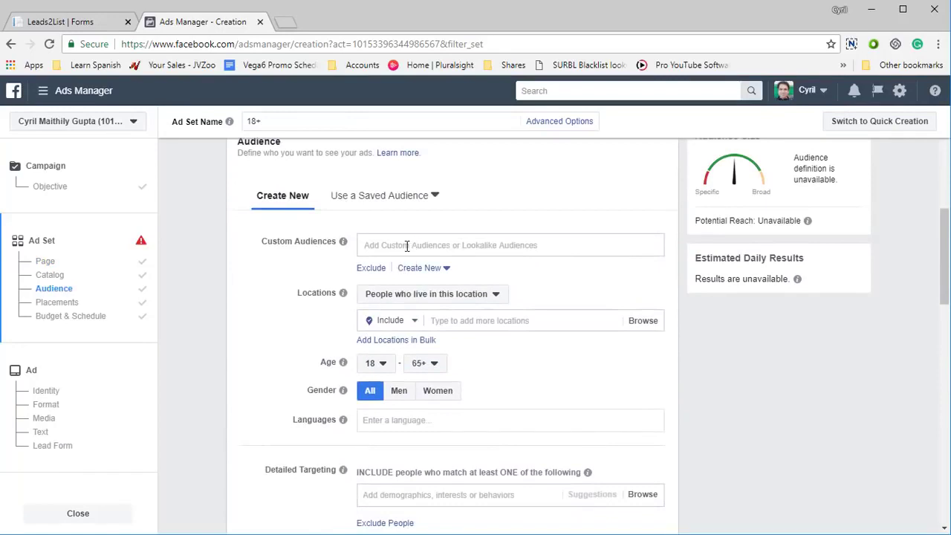
left_click(405, 246)
left_click(395, 248)
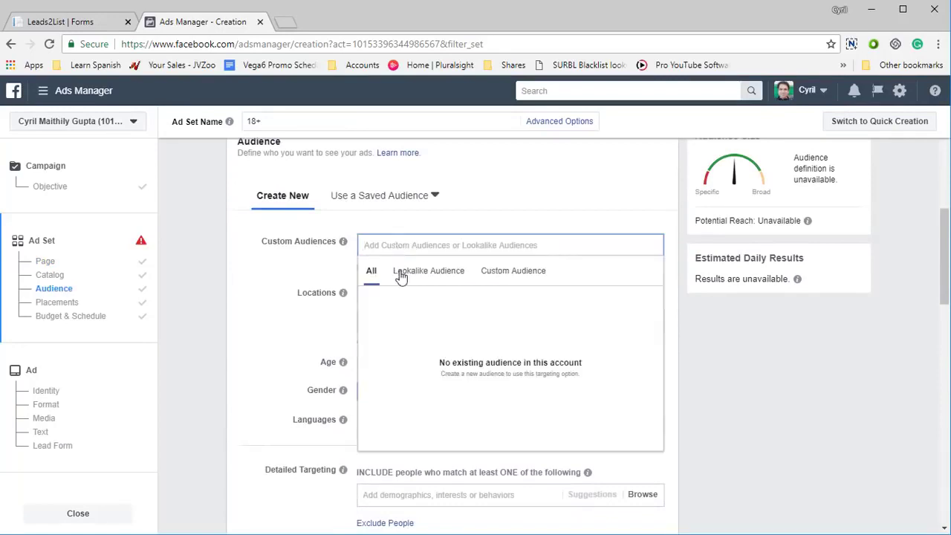
left_click(314, 290)
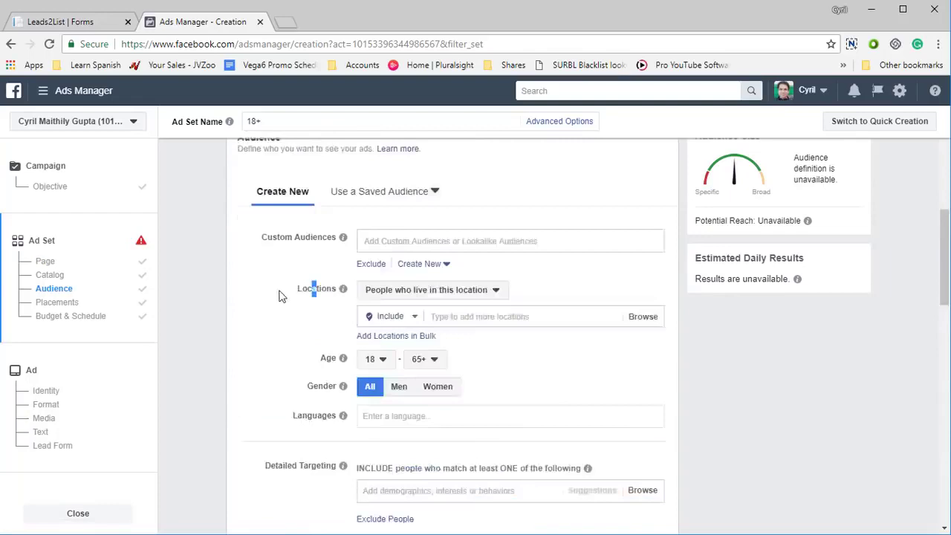
scroll(281, 296, "down", 1)
scroll(312, 304, "down", 1)
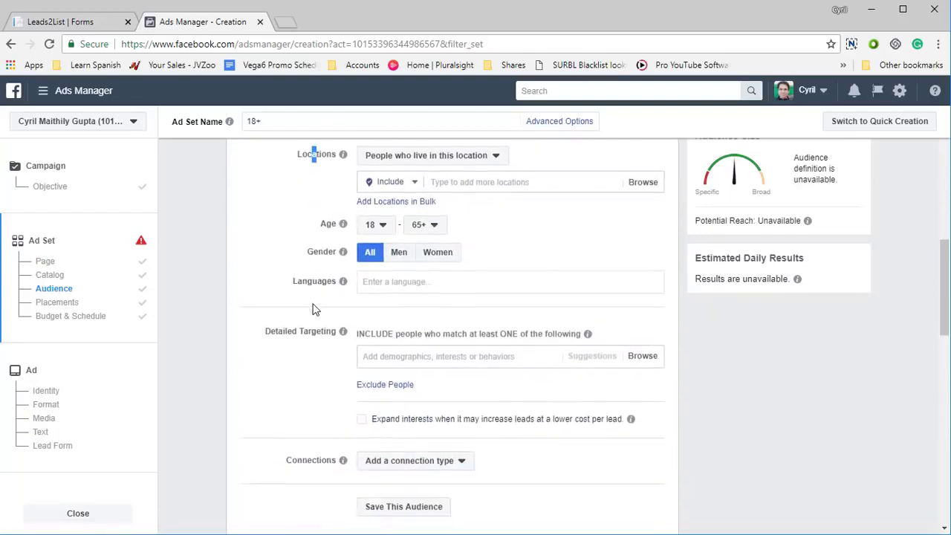
scroll(312, 311, "down", 2)
scroll(393, 357, "down", 2)
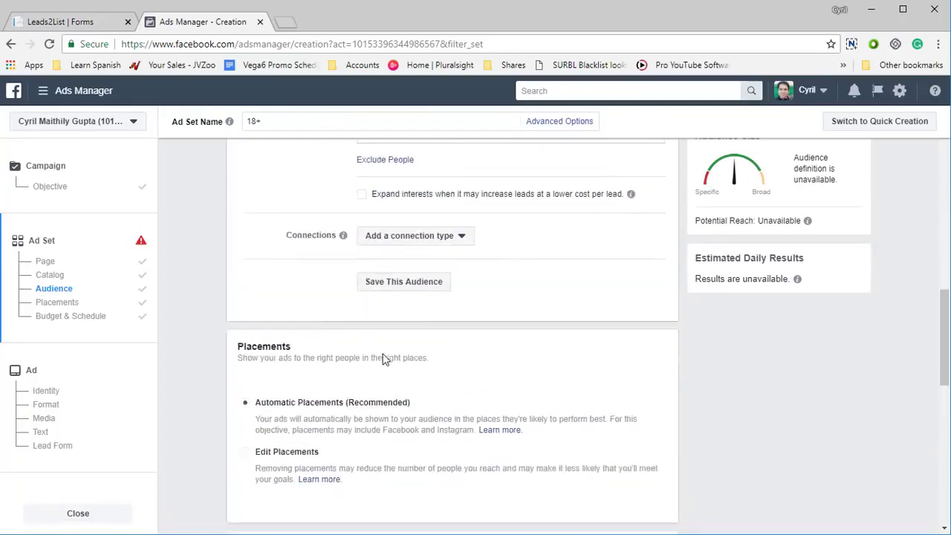
scroll(370, 341, "down", 2)
scroll(387, 355, "down", 2)
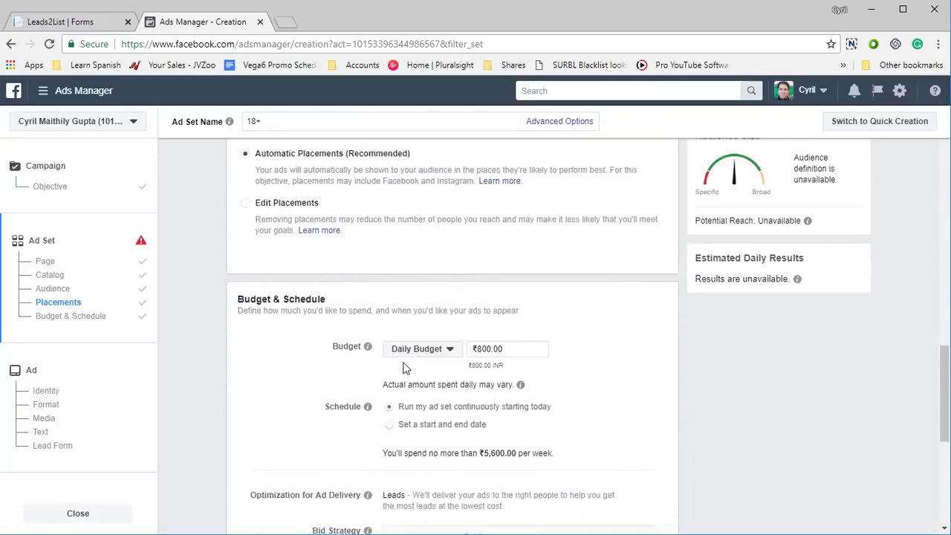
scroll(404, 365, "down", 1)
scroll(404, 365, "down", 1)
scroll(405, 366, "down", 1)
scroll(405, 366, "down", 1)
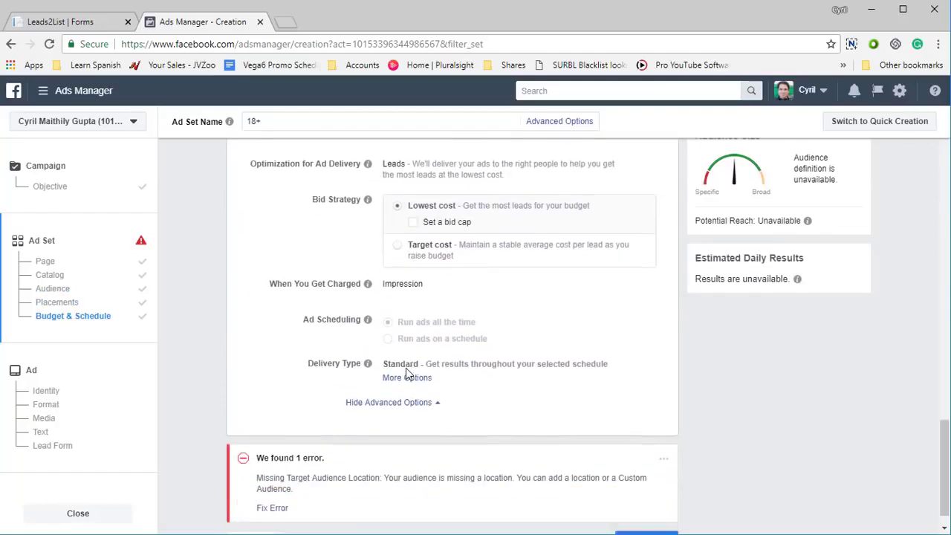
scroll(408, 375, "down", 1)
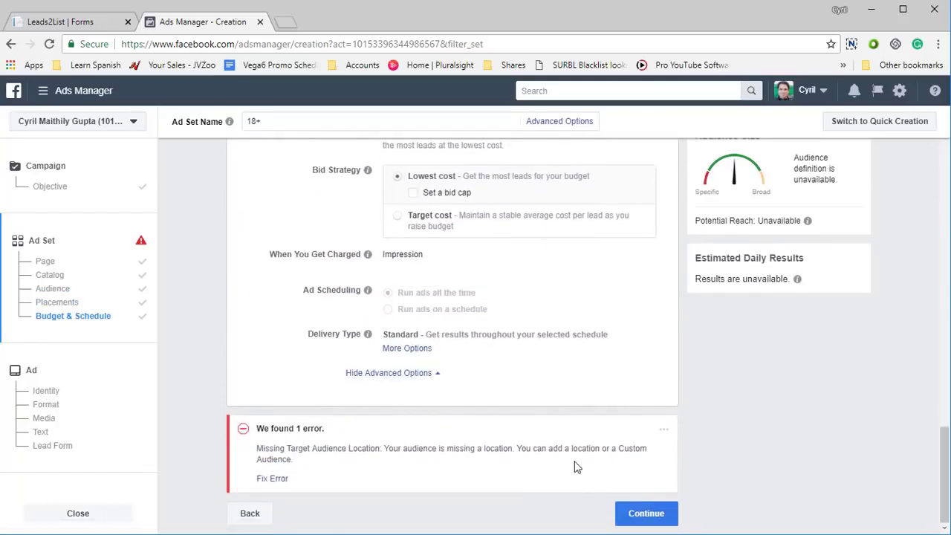
- Move to the ad step and enter 'This is some test text' as the ad's main text
left_click(658, 513)
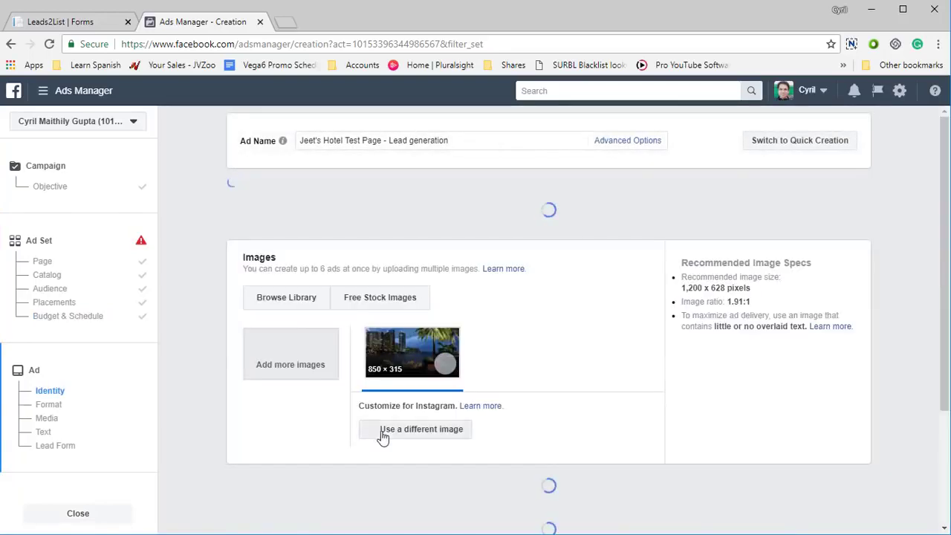
scroll(406, 393, "down", 2)
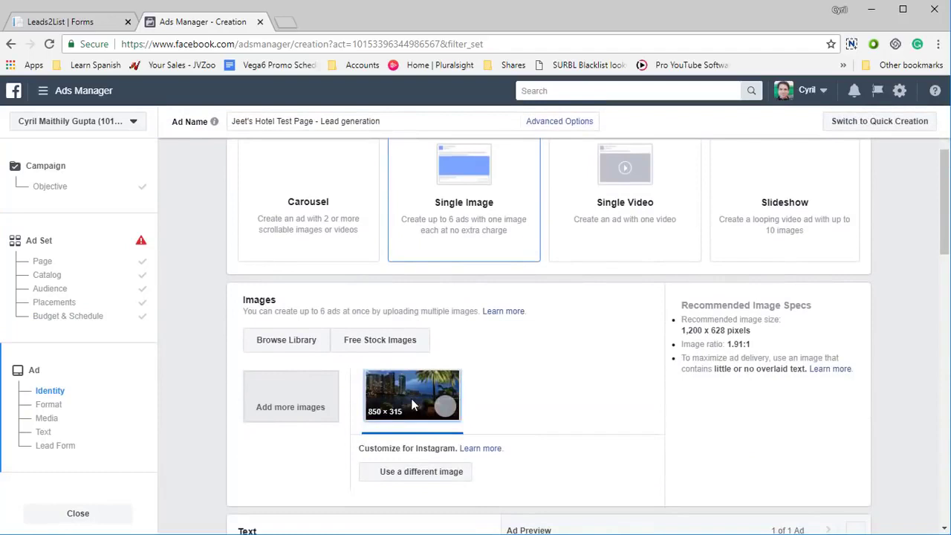
scroll(411, 398, "down", 2)
scroll(319, 367, "down", 3)
scroll(315, 349, "down", 1)
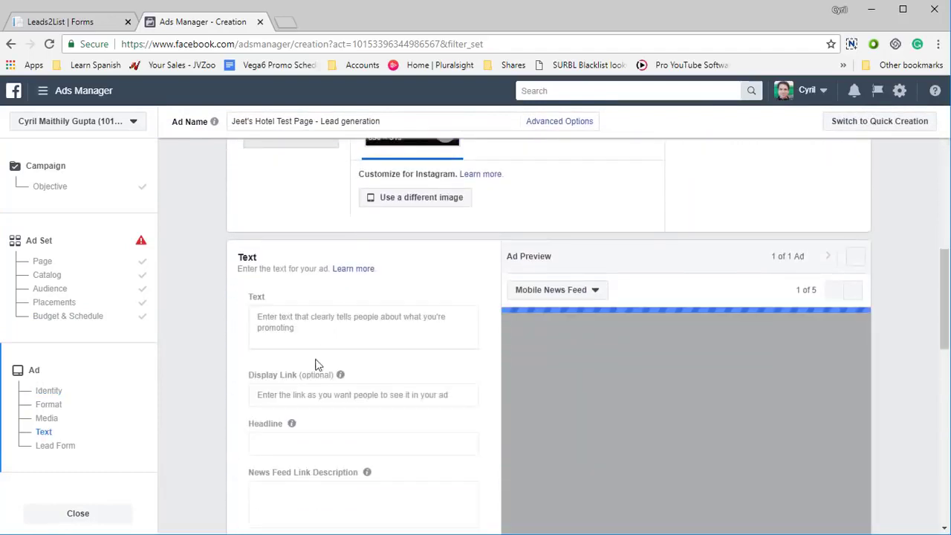
left_click(327, 335)
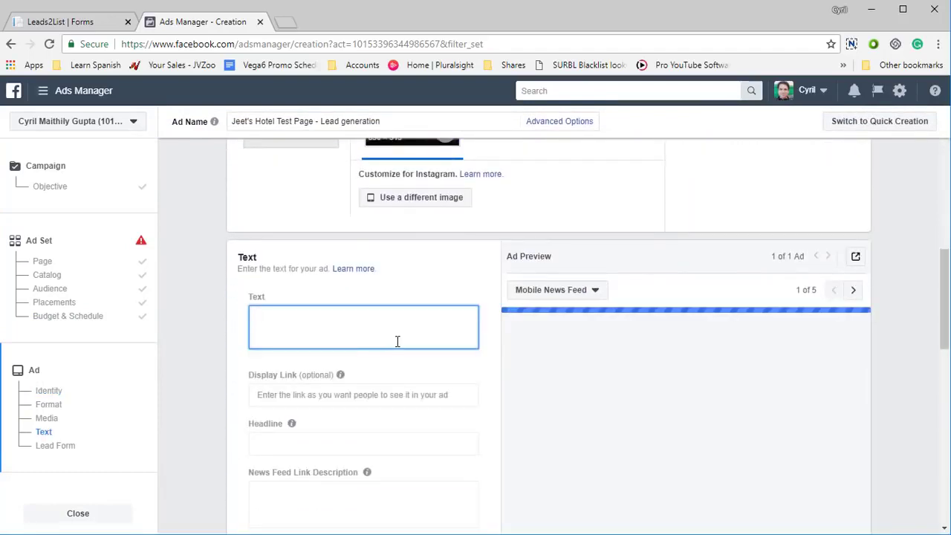
type("Thi")
type("Tshi i")
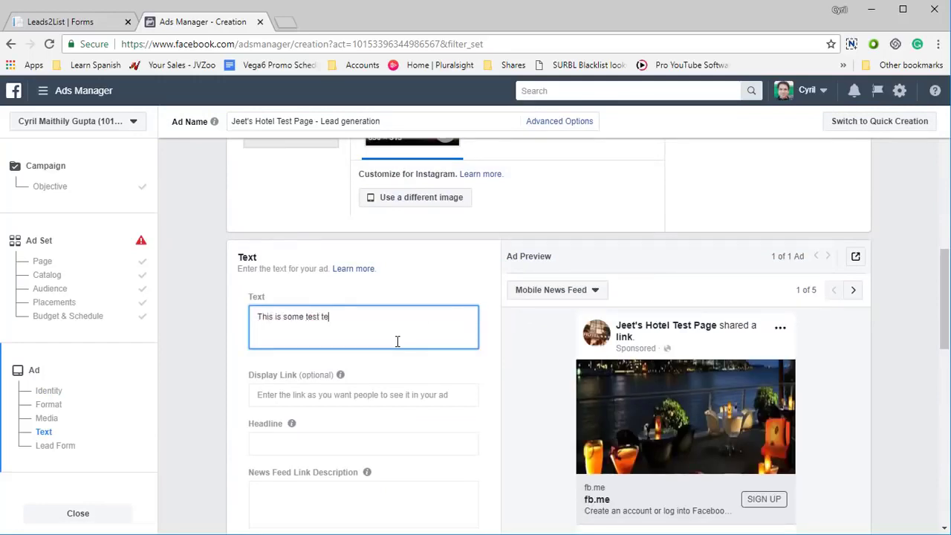
type("t")
- Copy the same text into the headline and keep Sign Up as the call to action
key("ctrl+a")
key("ctrl+c")
left_click(340, 441)
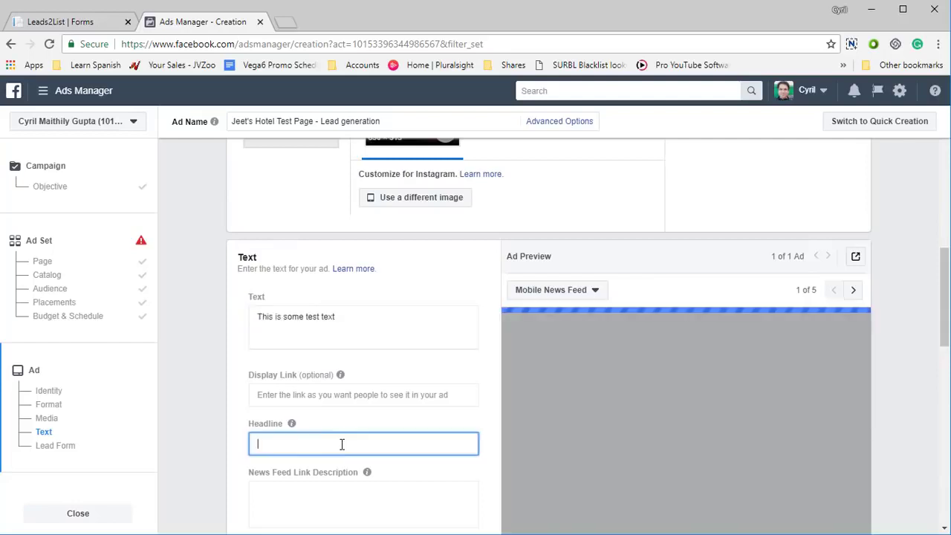
key("ctrl+v")
scroll(342, 416, "down", 3)
left_click(296, 356)
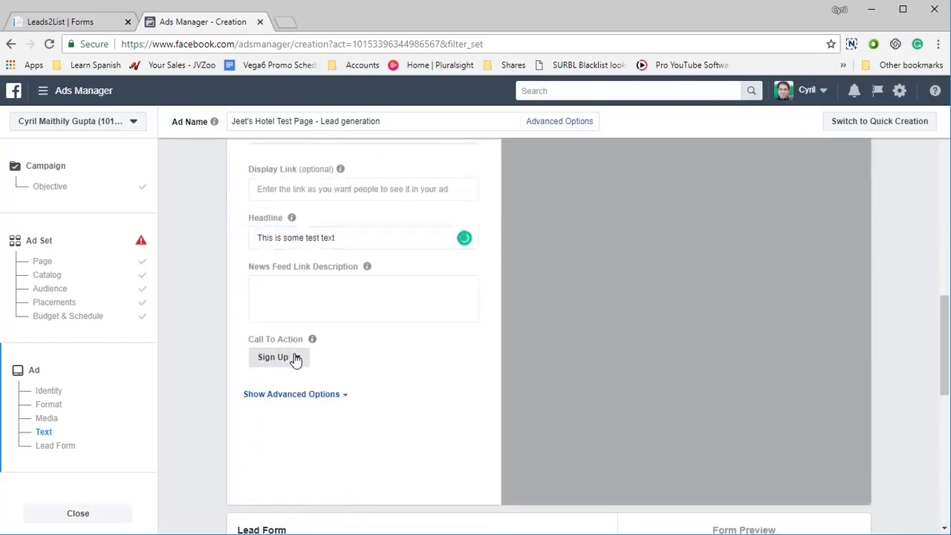
left_click(406, 391)
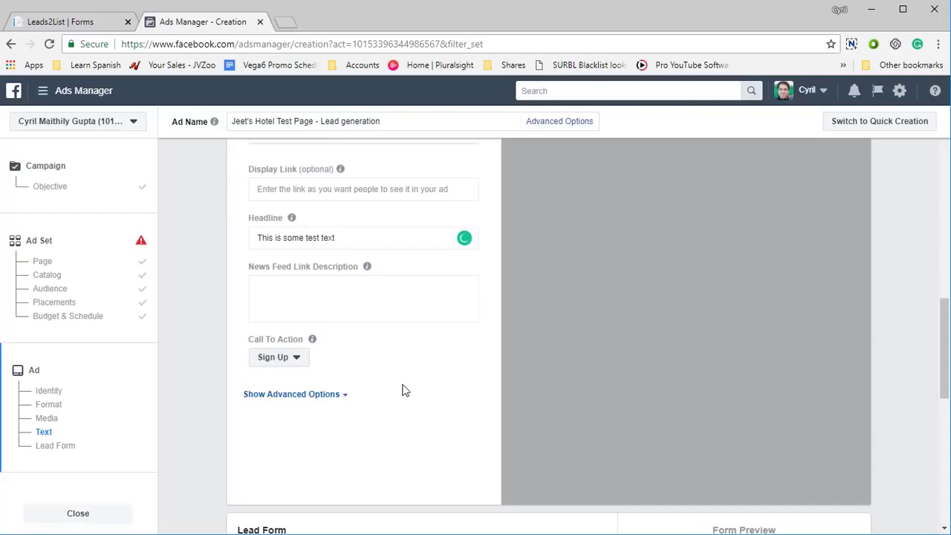
scroll(404, 335, "down", 4)
scroll(372, 320, "down", 1)
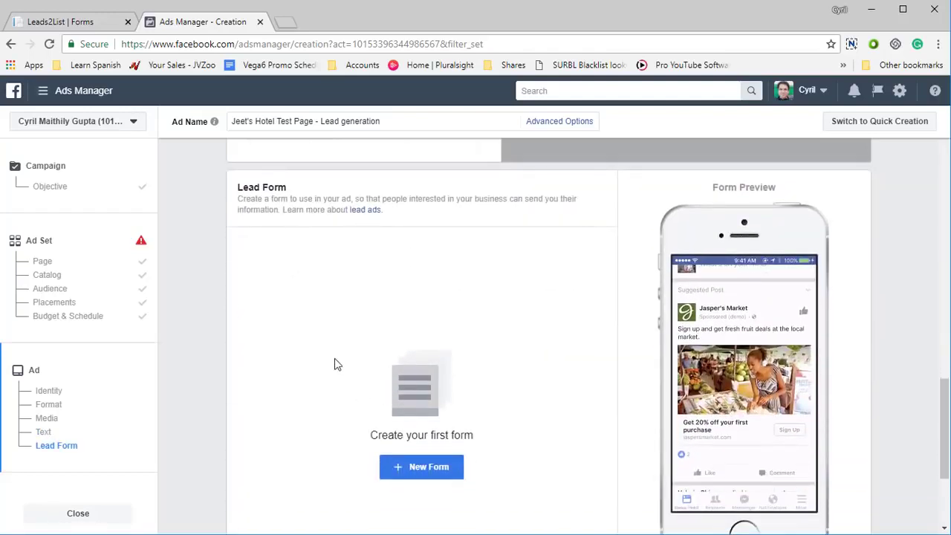
- Create a new lead form and review its type, intro, questions, privacy policy and thank-you sections
left_click(425, 474)
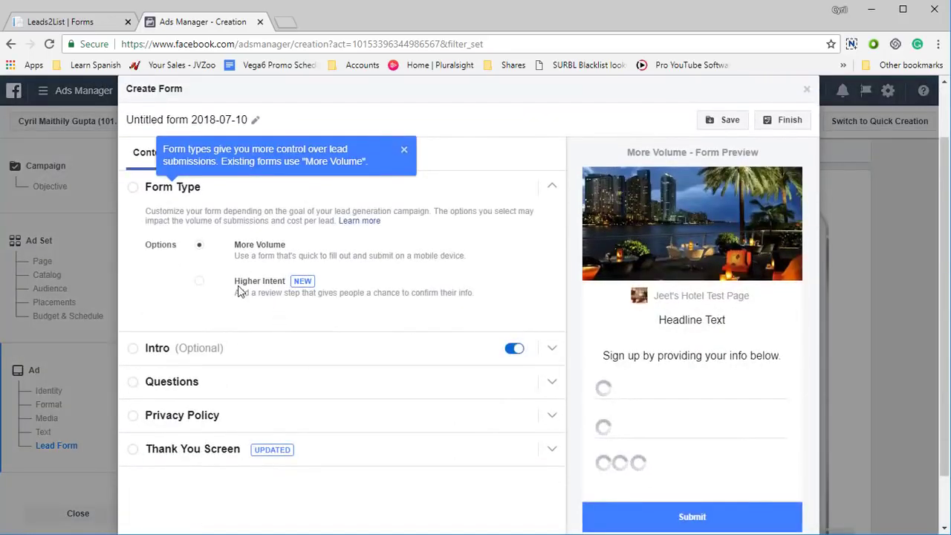
left_click(201, 361)
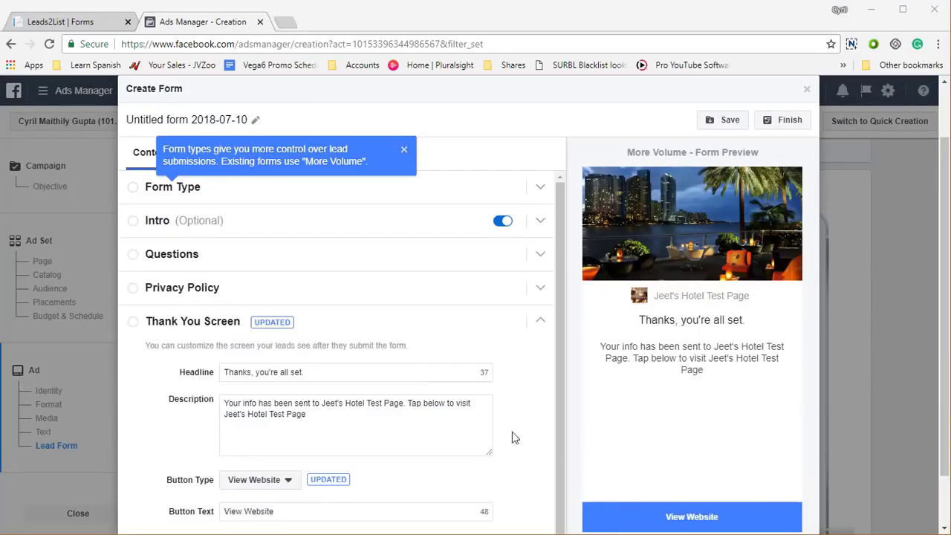
left_click(325, 195)
scroll(283, 317, "down", 1)
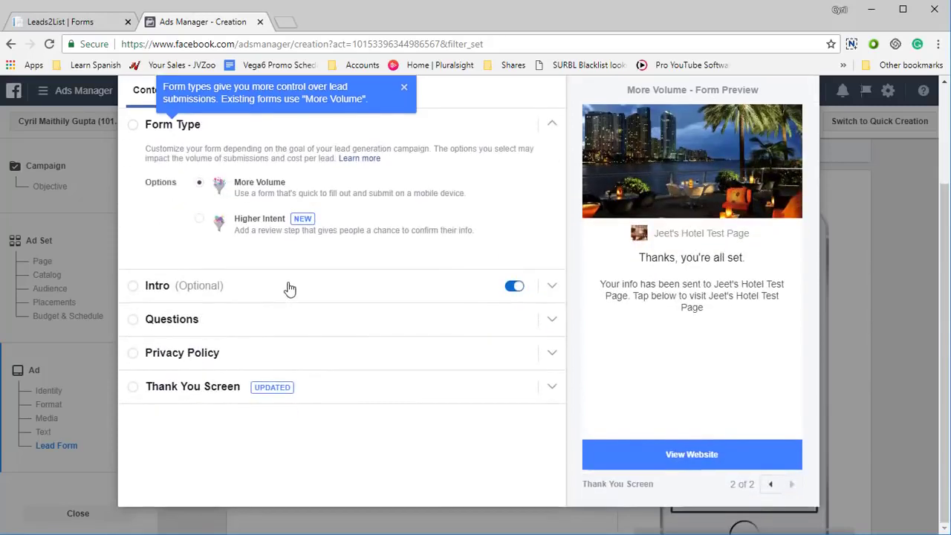
left_click(289, 287)
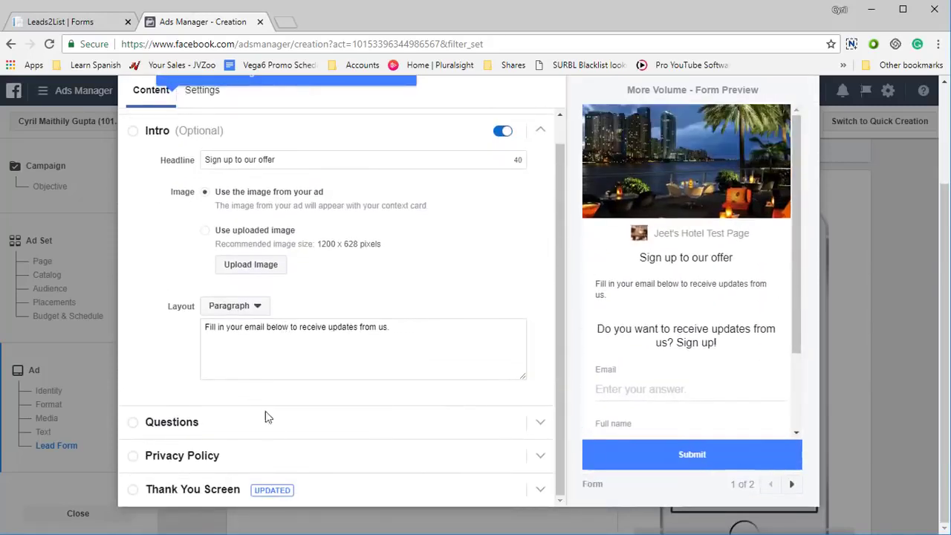
left_click(267, 420)
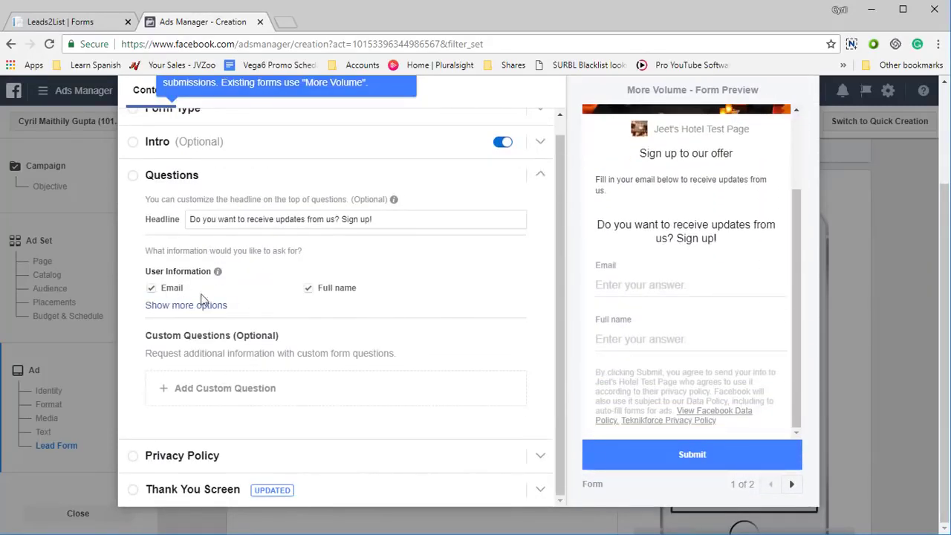
left_click(259, 465)
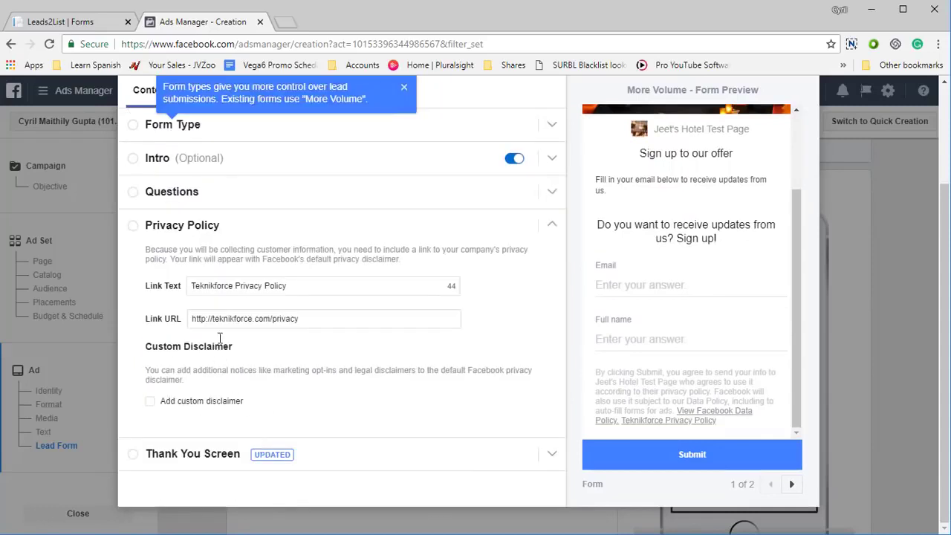
left_click(344, 461)
- Save and finish the form 'Untitled form 2018-07-10', making it the ad's lead form
scroll(297, 409, "down", 1)
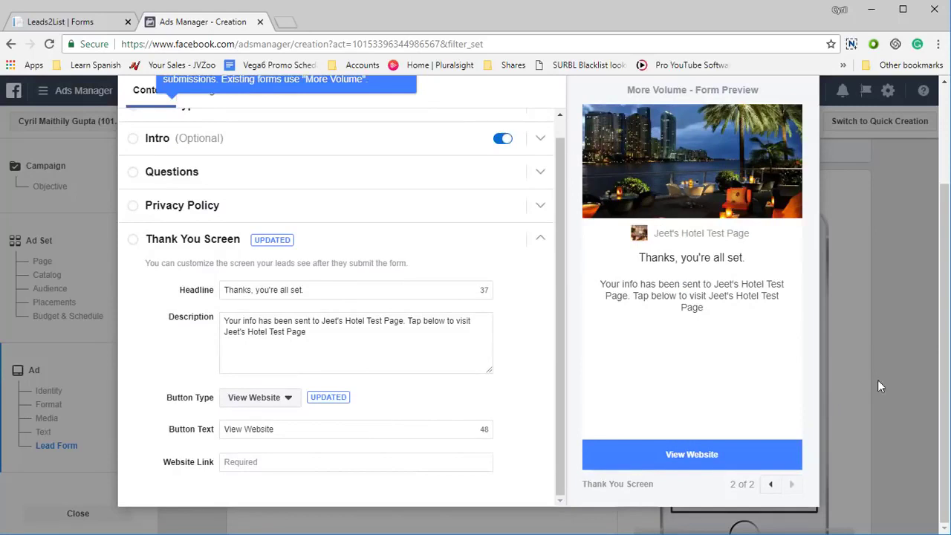
scroll(490, 342, "up", 1)
scroll(506, 339, "down", 1)
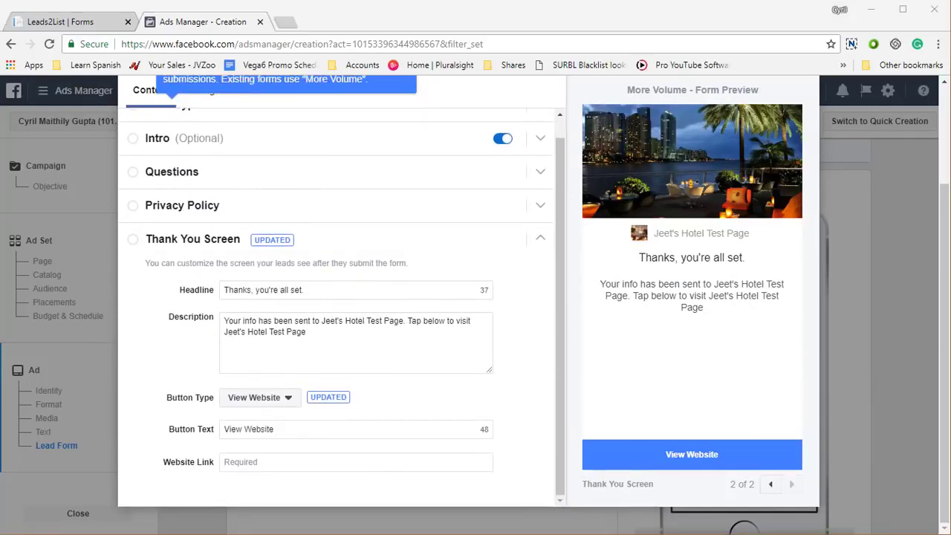
scroll(722, 164, "up", 1)
left_click(725, 127)
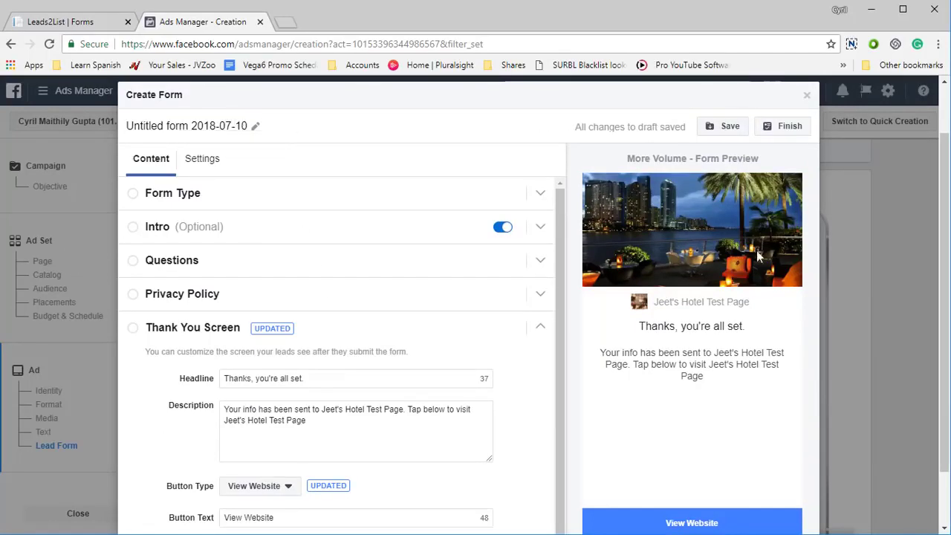
left_click(785, 125)
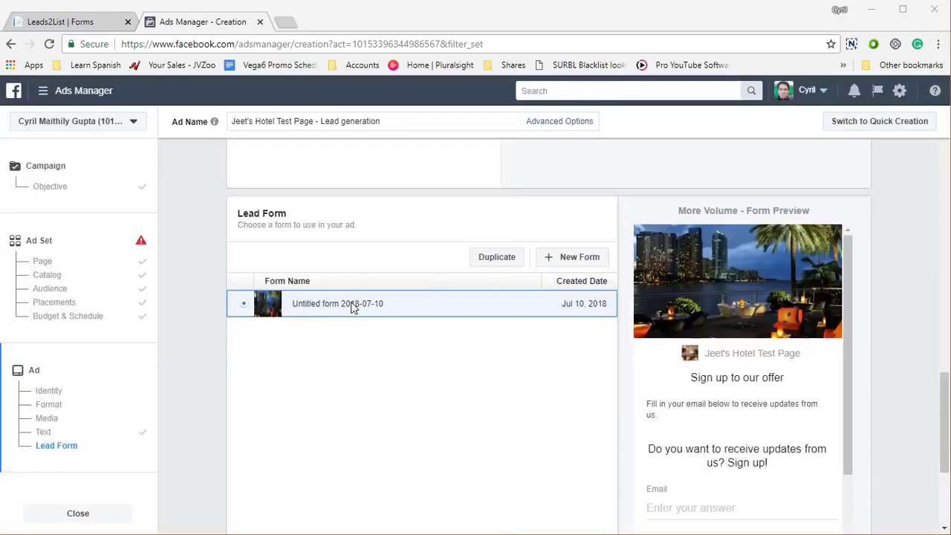
- In Leads2List, start adding a lead form from the hotel test page
left_click(89, 20)
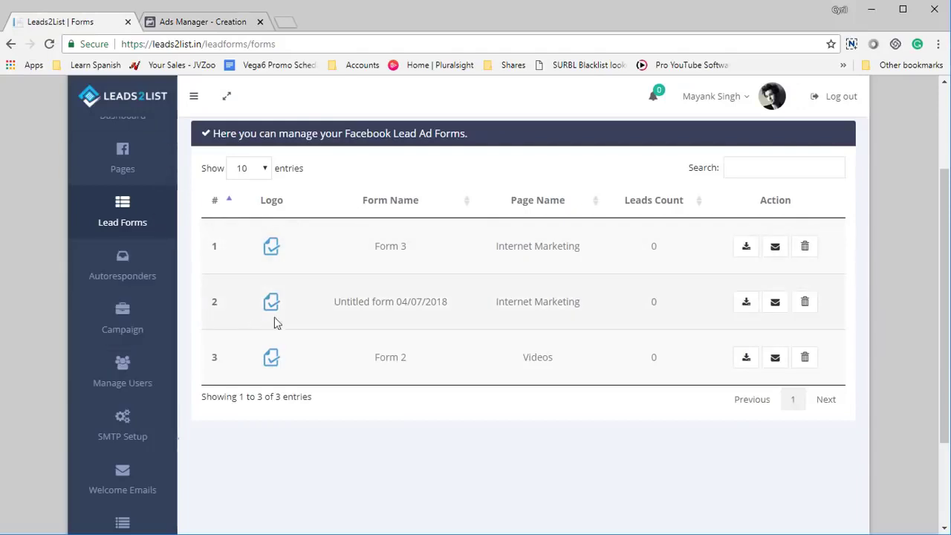
scroll(414, 382, "up", 2)
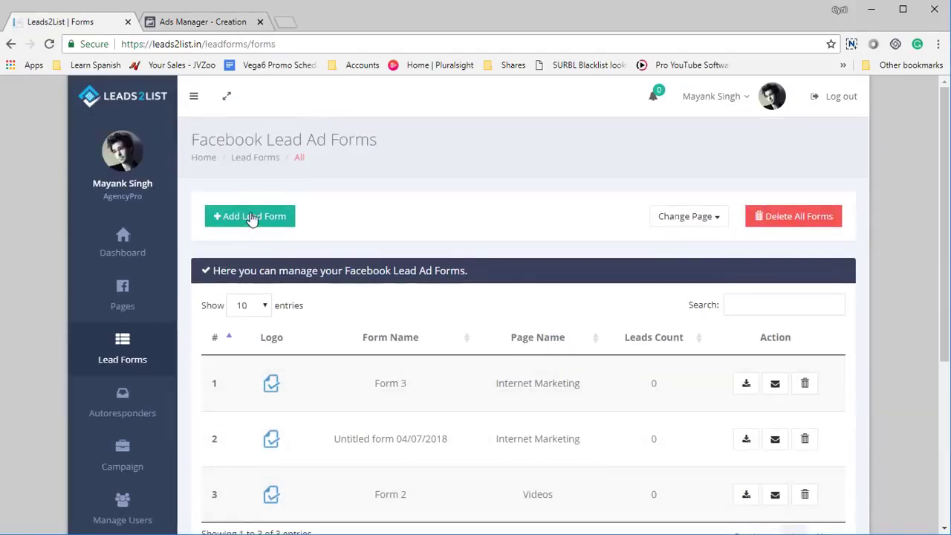
left_click(251, 216)
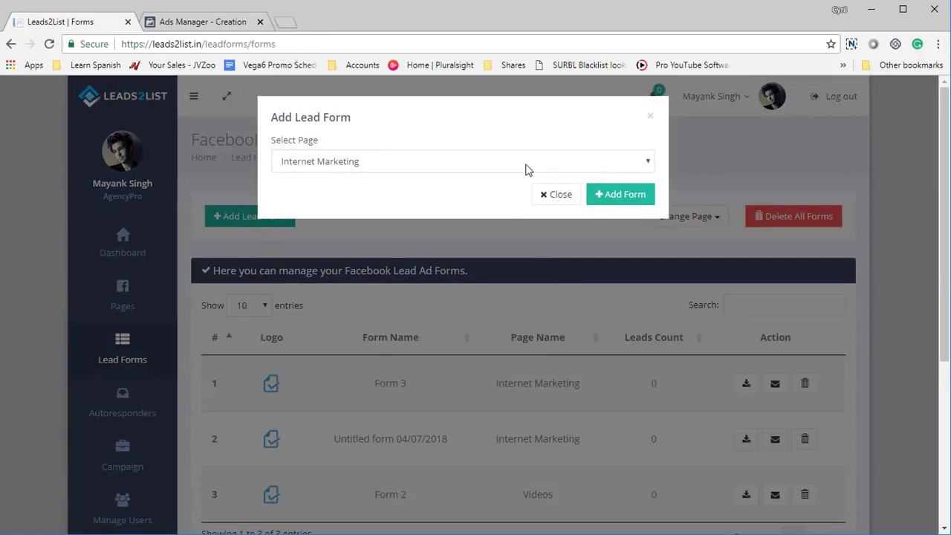
left_click(526, 168)
left_click(457, 215)
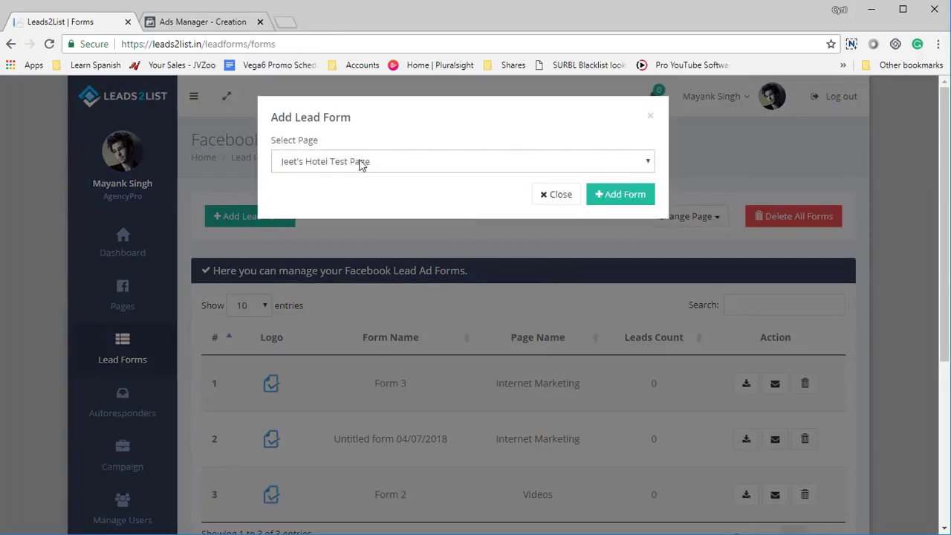
- Load the page's forms and import 'Untitled form 2018-07-10' into Leads2List
left_click(201, 21)
left_click(104, 22)
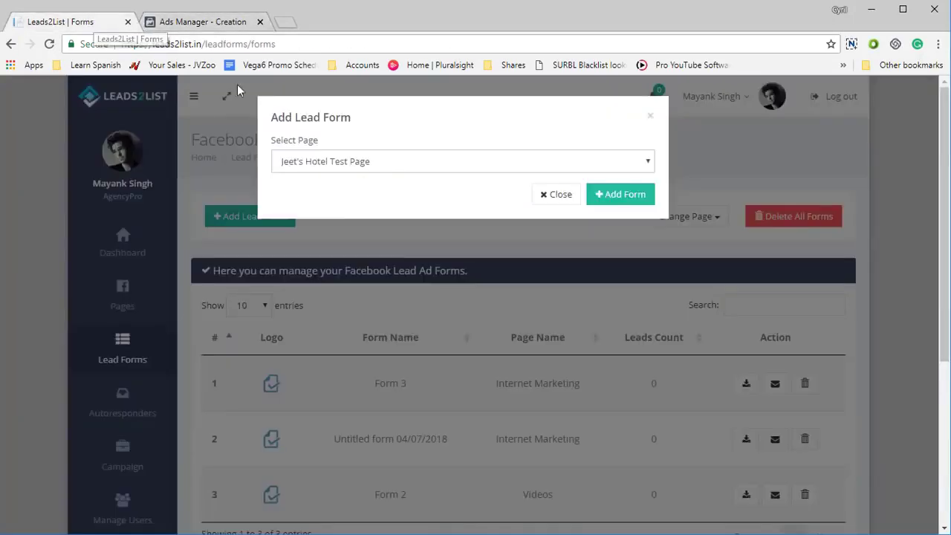
left_click(612, 200)
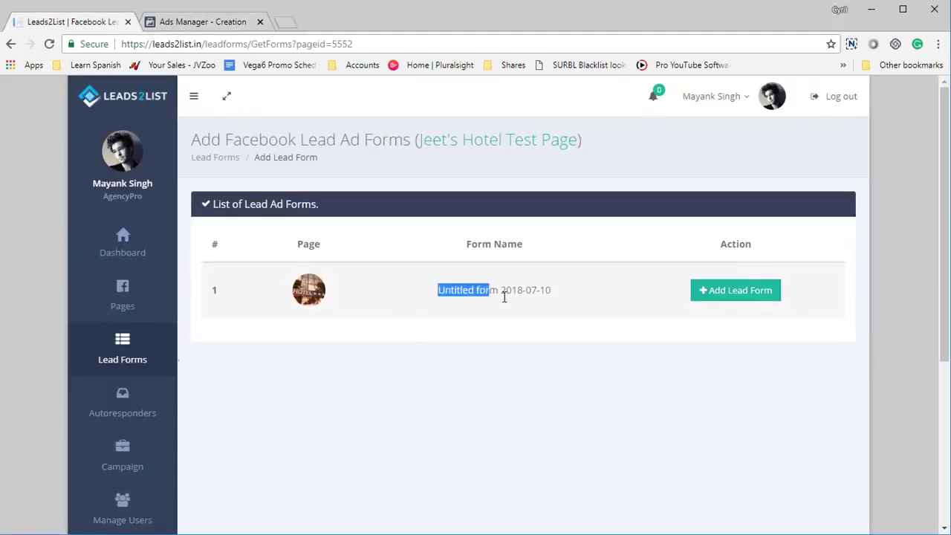
left_click_drag(436, 292, 552, 301)
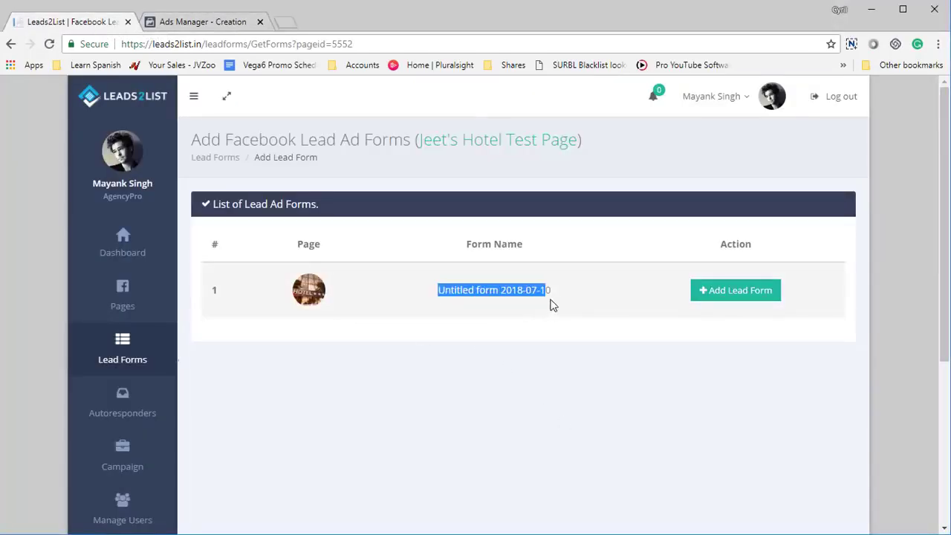
left_click(737, 291)
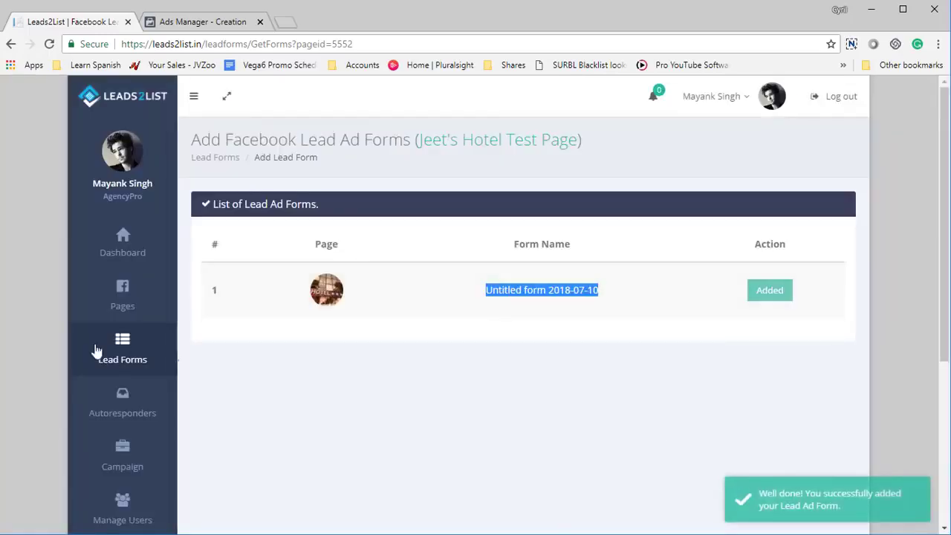
left_click(131, 360)
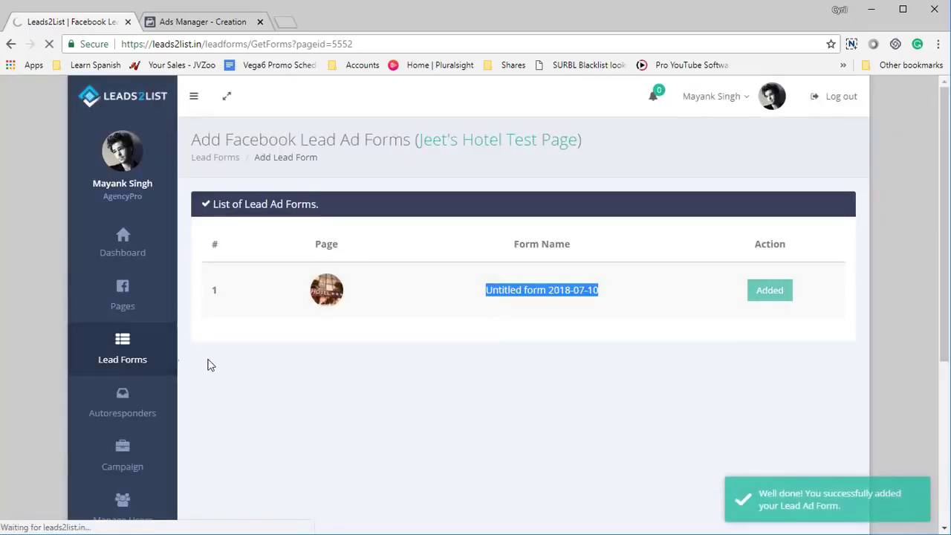
scroll(265, 368, "down", 4)
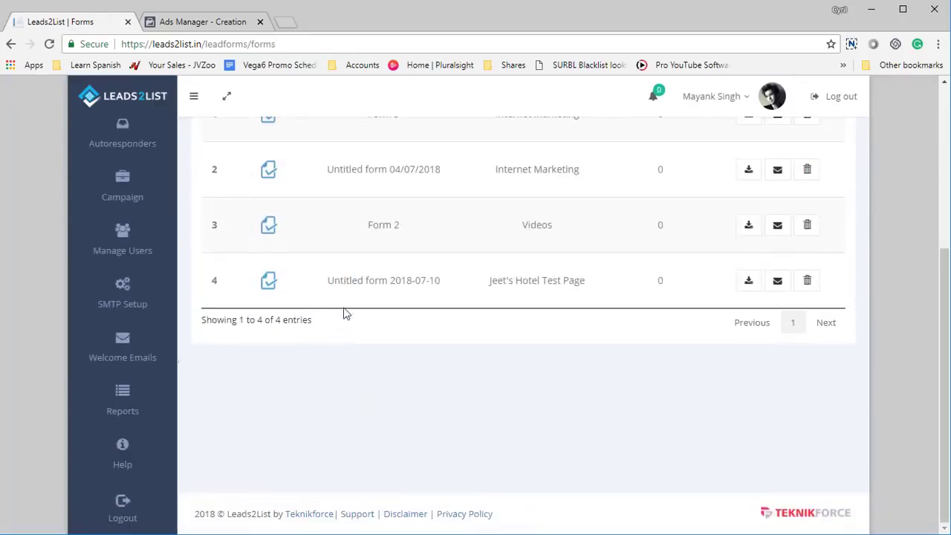
mouse_move(327, 285)
left_mouse_down()
mouse_move(448, 307)
mouse_move(587, 291)
left_mouse_up()
left_click(587, 292)
scroll(251, 373, "up", 1)
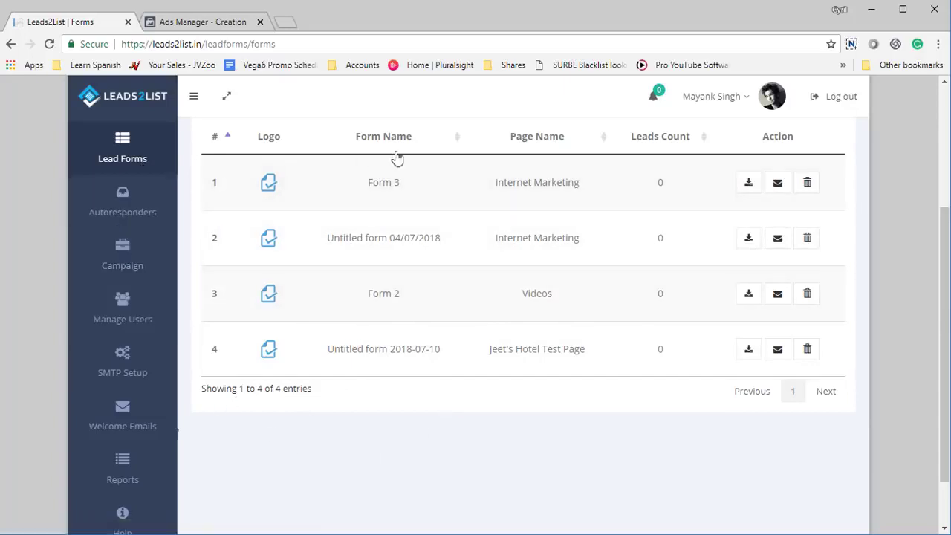
left_click(124, 206)
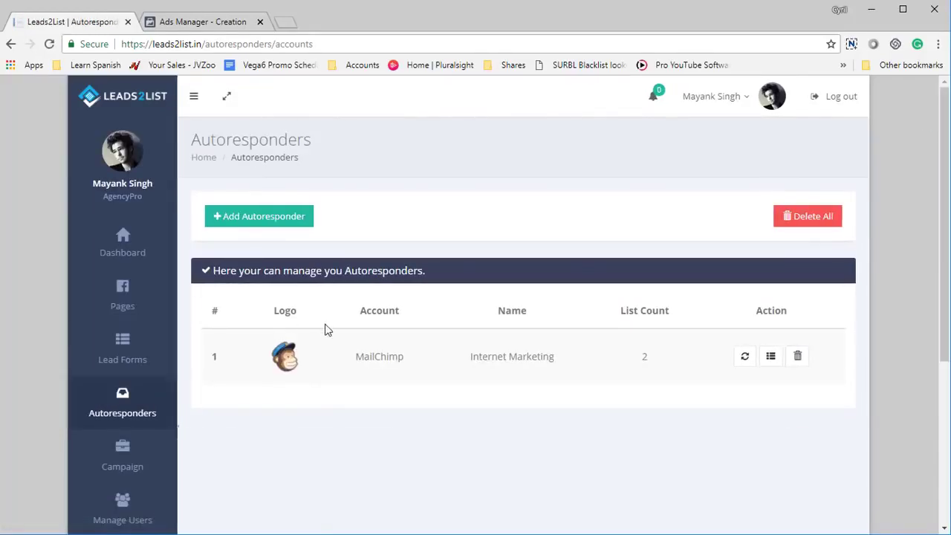
scroll(320, 333, "down", 3)
scroll(313, 327, "up", 2)
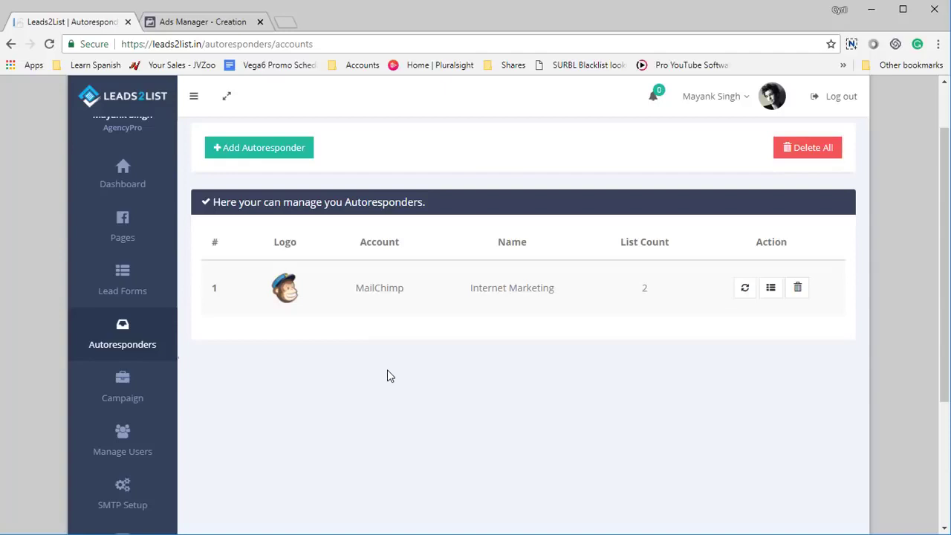
scroll(233, 421, "down", 1)
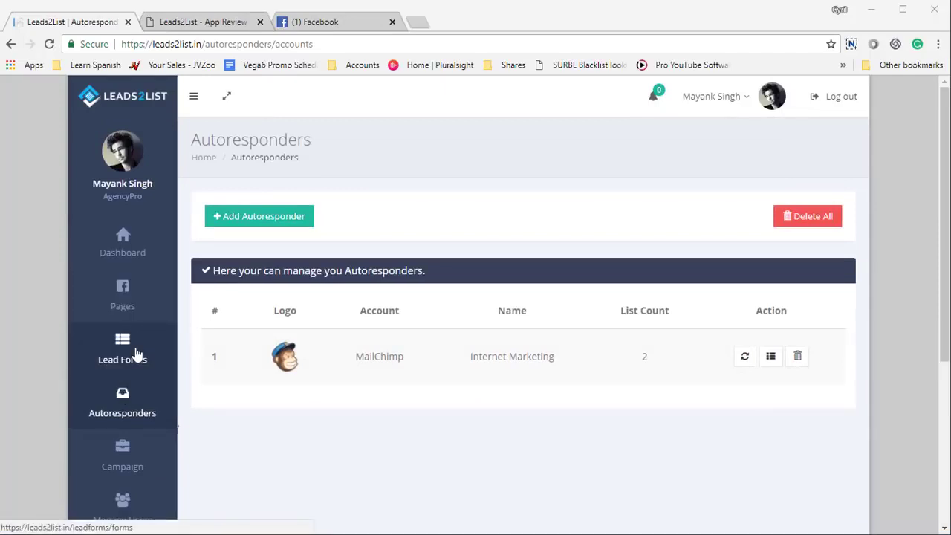
- Start a new campaign named 'My Campaign' using the hotel test page
left_click(159, 456)
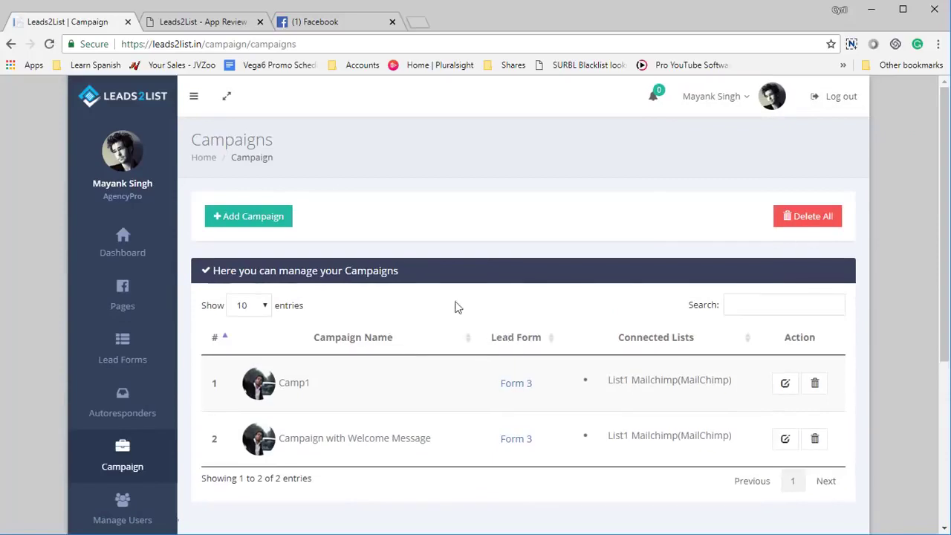
left_click(239, 216)
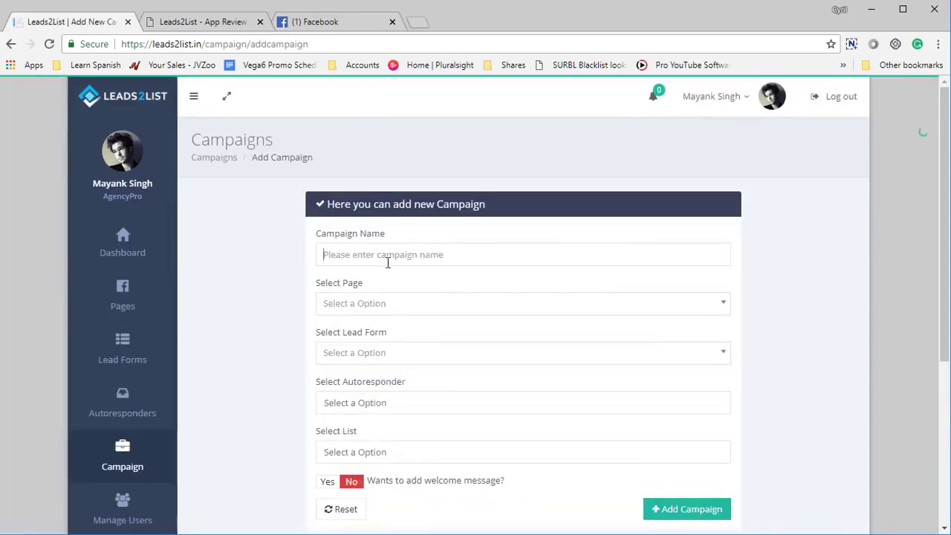
left_click(387, 261)
type("My Campagin")
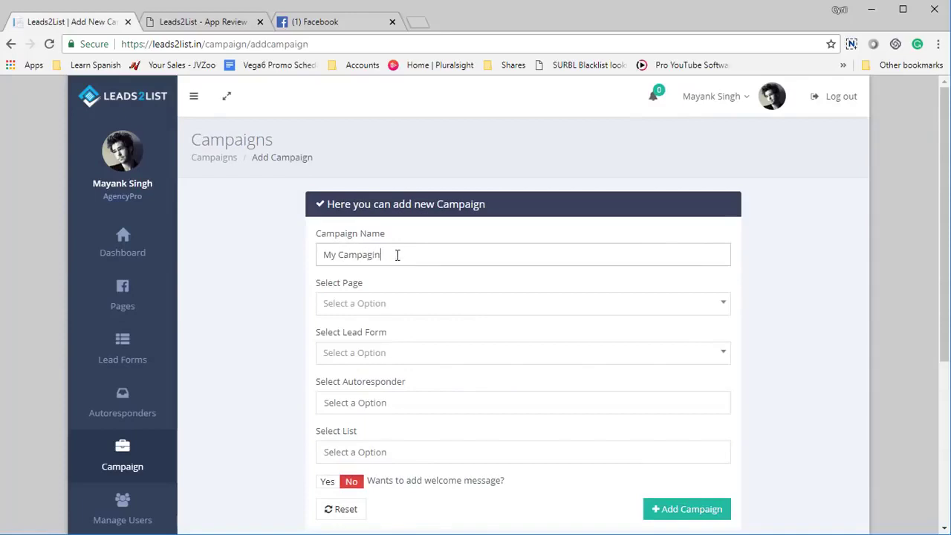
key("BackSpace")
key("BackSpace")
key("BackSpace")
type("ign")
left_click(592, 305)
left_click(424, 416)
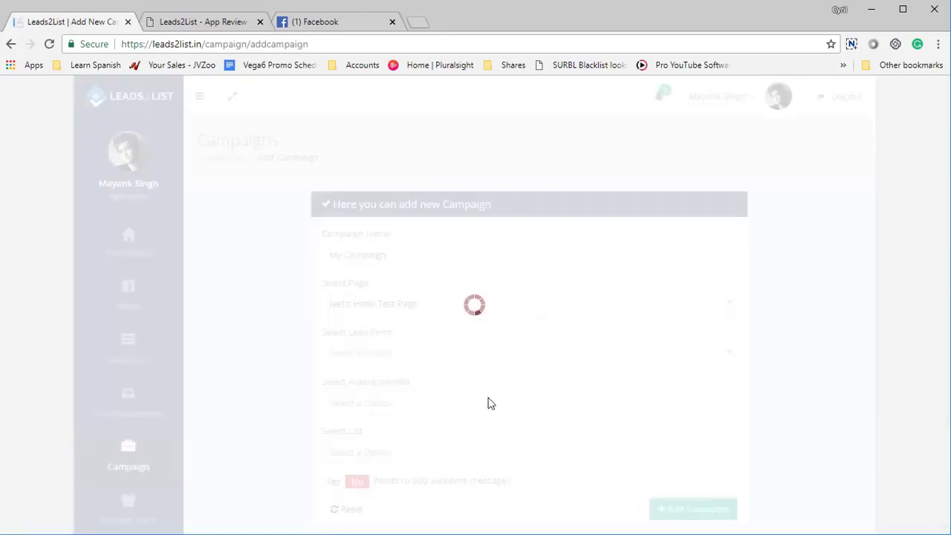
- Link lead form Untitled form 2018-07-10 to MailChimp's List1 mailing list
scroll(414, 362, "down", 1)
left_click(414, 290)
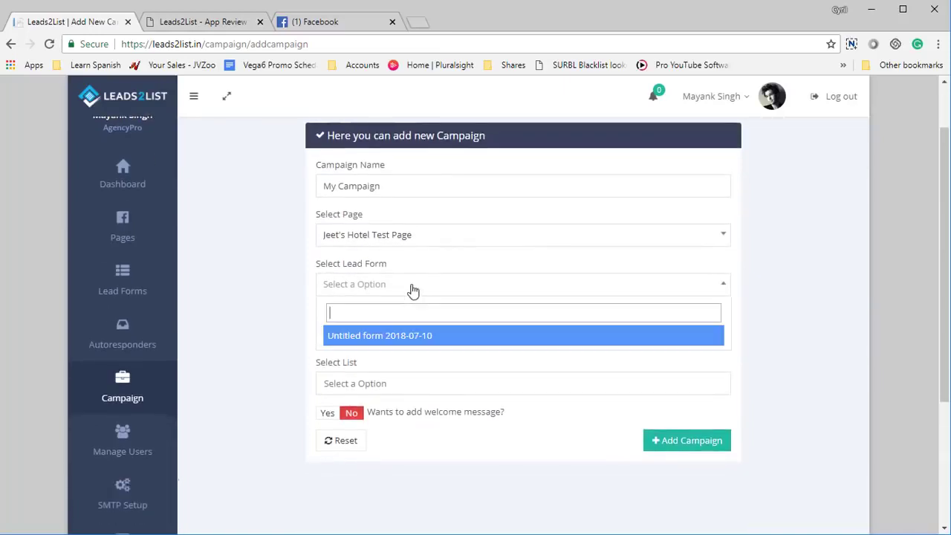
left_click(384, 335)
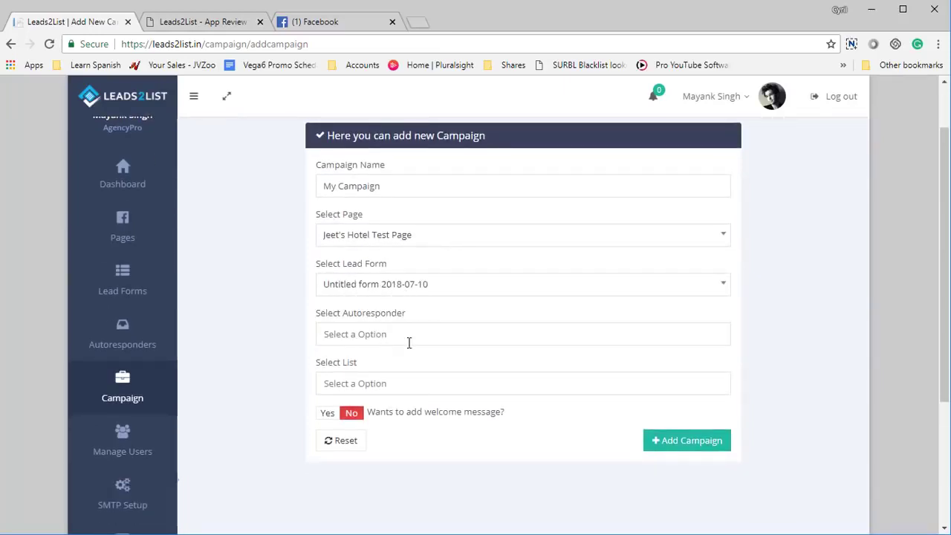
left_click(406, 338)
left_click(401, 361)
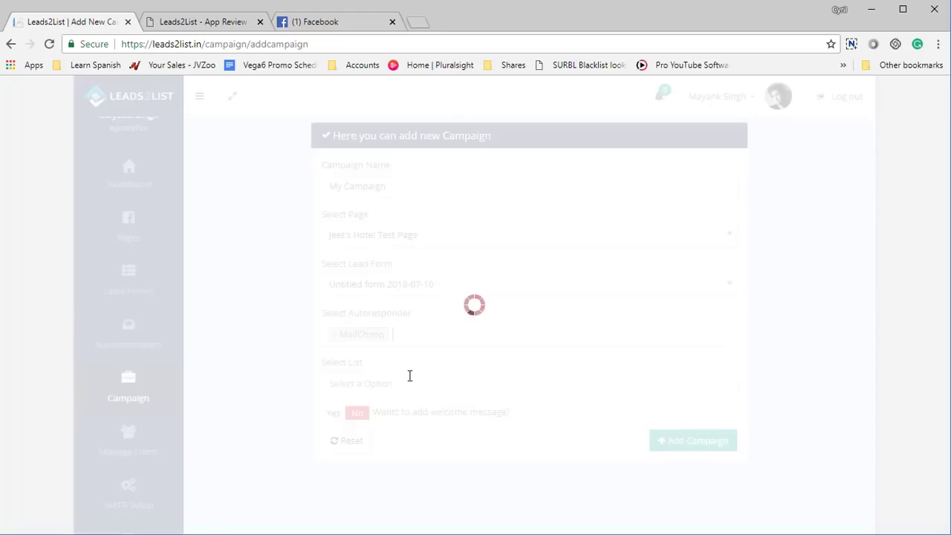
left_click(407, 384)
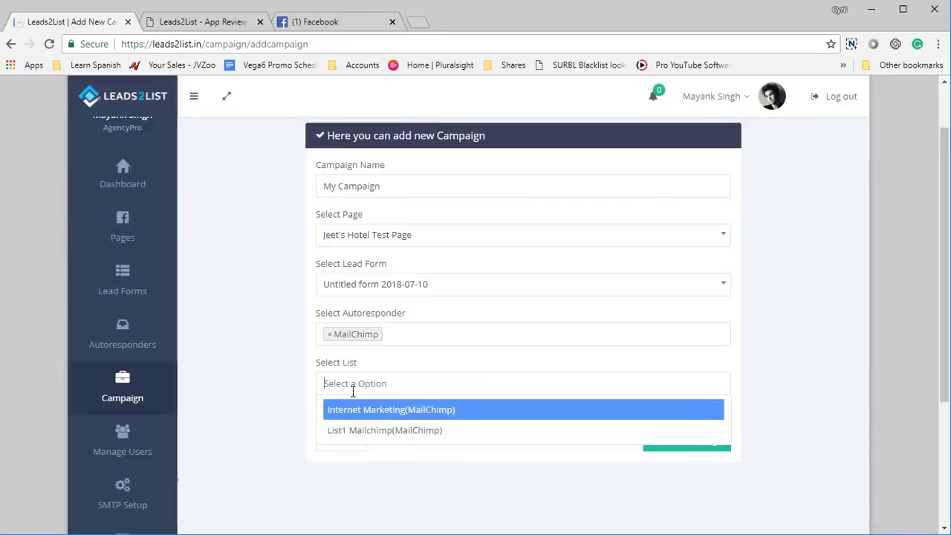
left_click(387, 431)
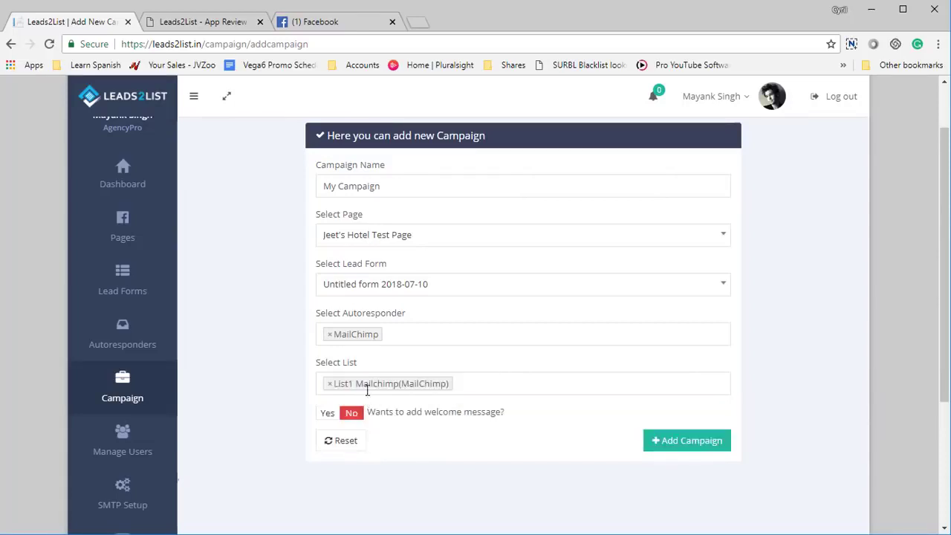
- Leave the welcome message off and add the campaign
left_click(334, 418)
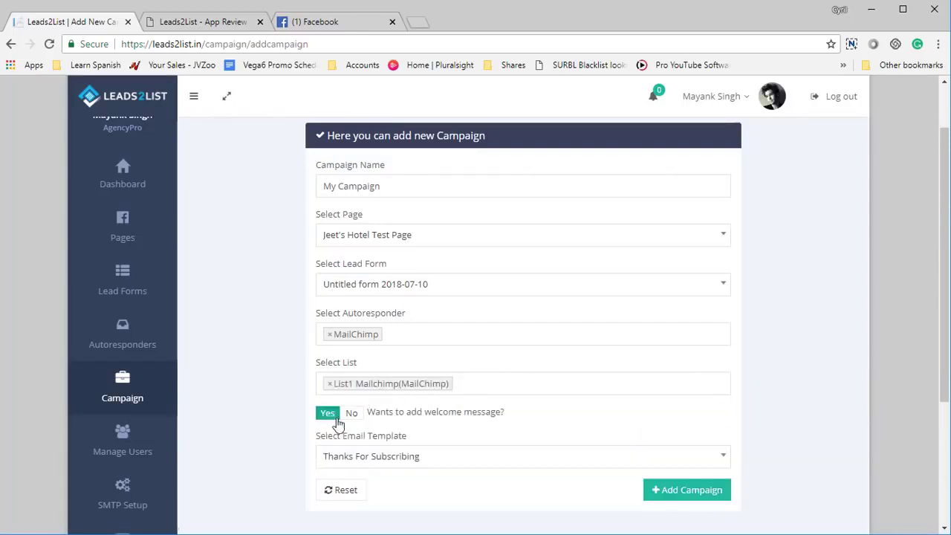
scroll(357, 427, "down", 2)
left_click(408, 333)
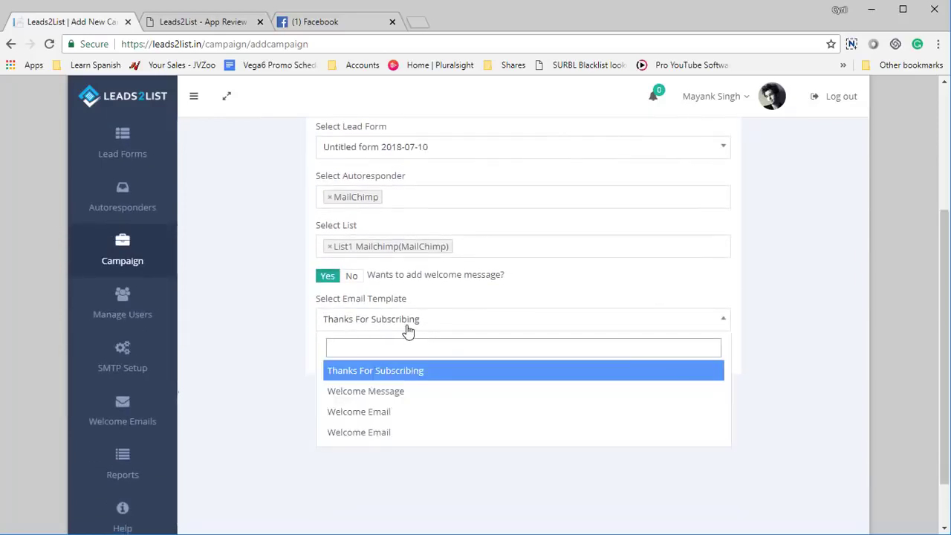
left_click(384, 328)
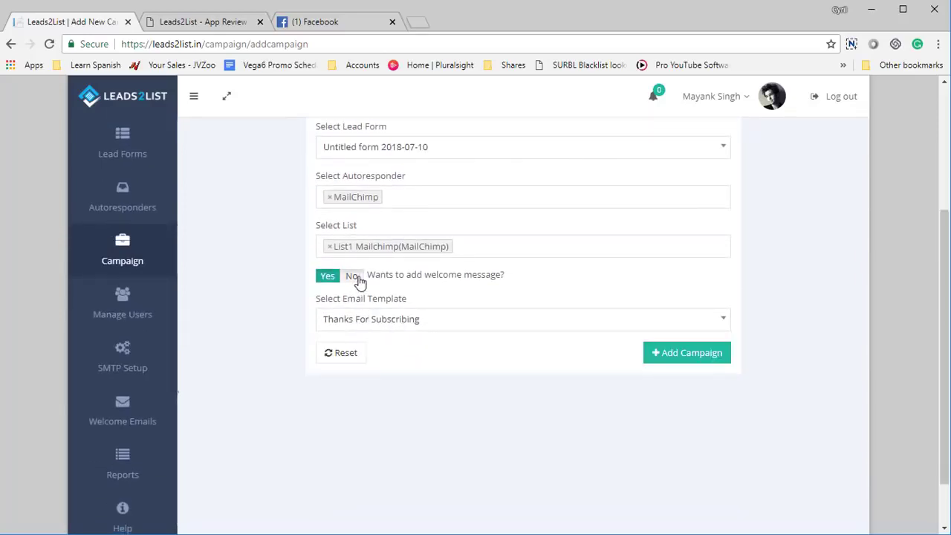
left_click(354, 277)
left_click(691, 303)
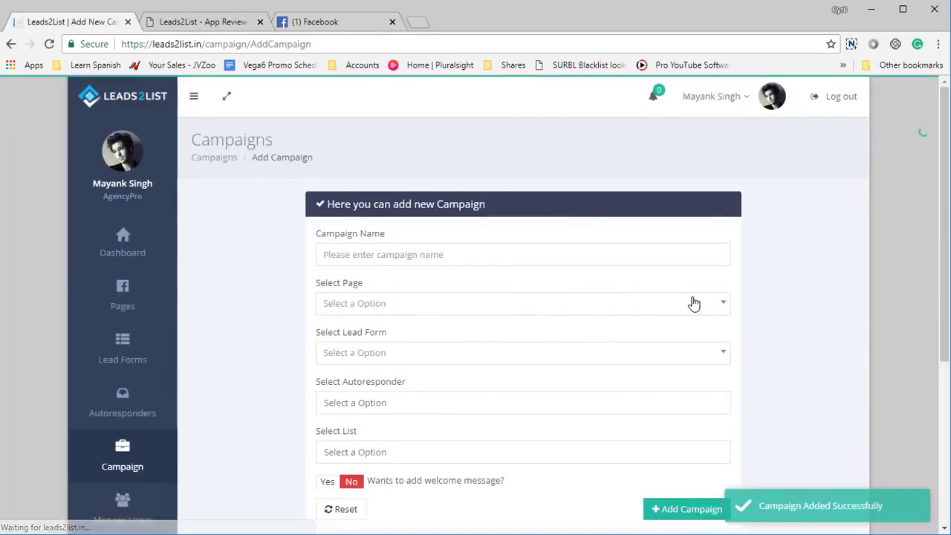
- Check that My Campaign is the third row in the campaigns list, then return to Autoresponders
left_click(149, 397)
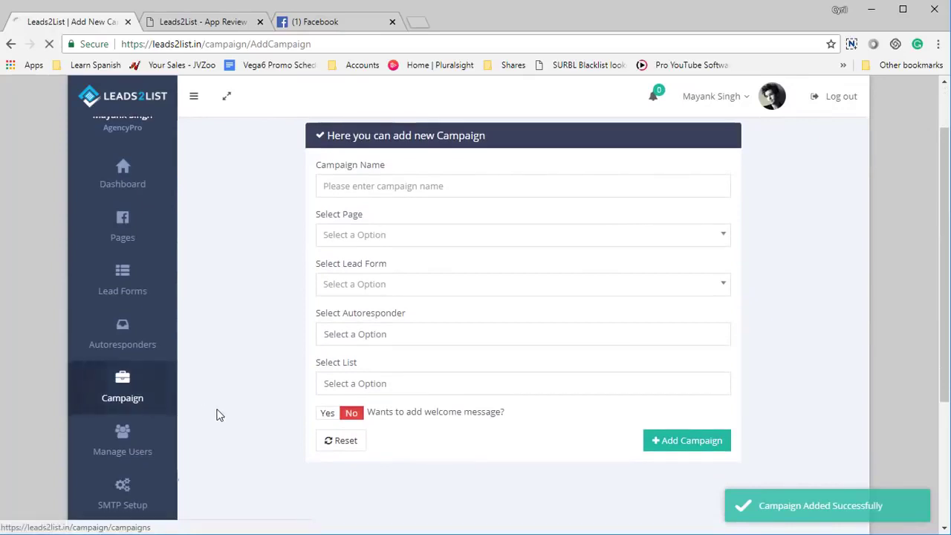
scroll(371, 331, "down", 3)
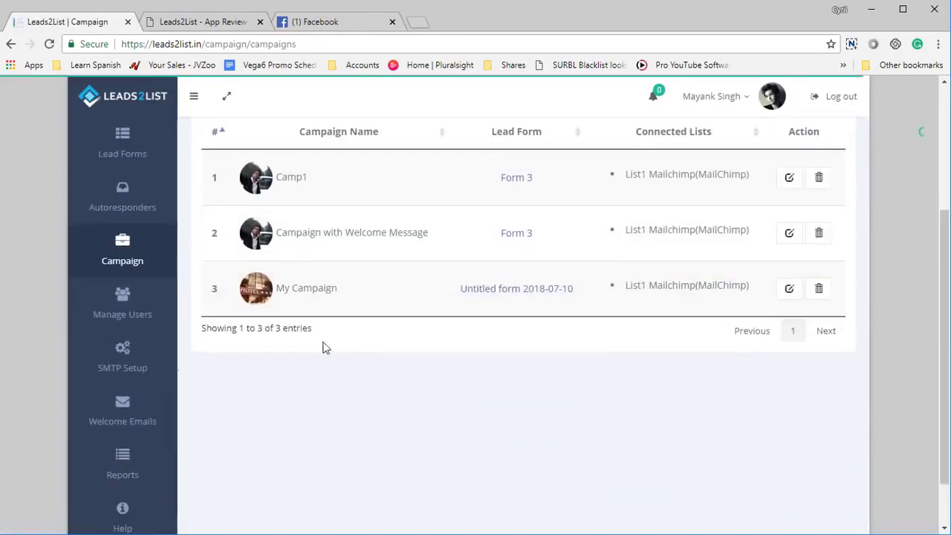
left_click_drag(337, 290, 298, 290)
left_click(371, 316)
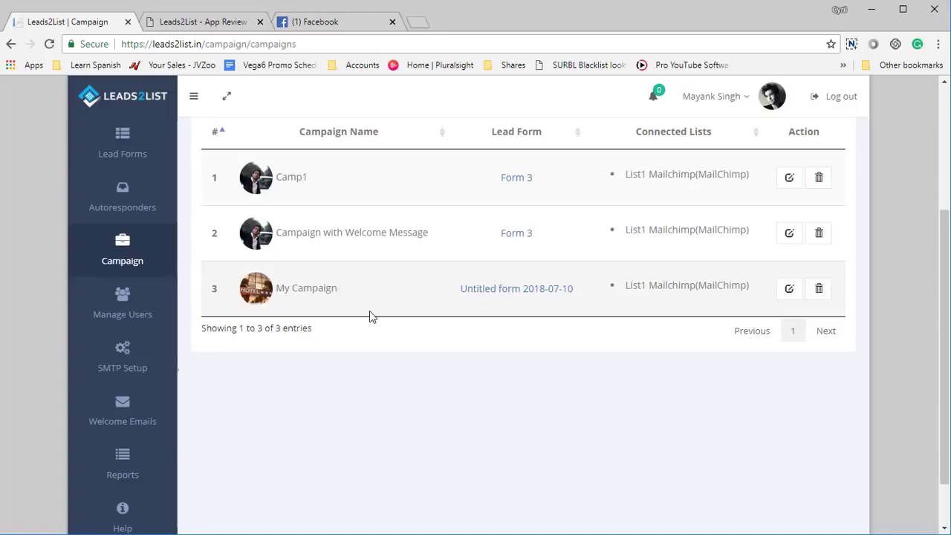
scroll(132, 141, "up", 2)
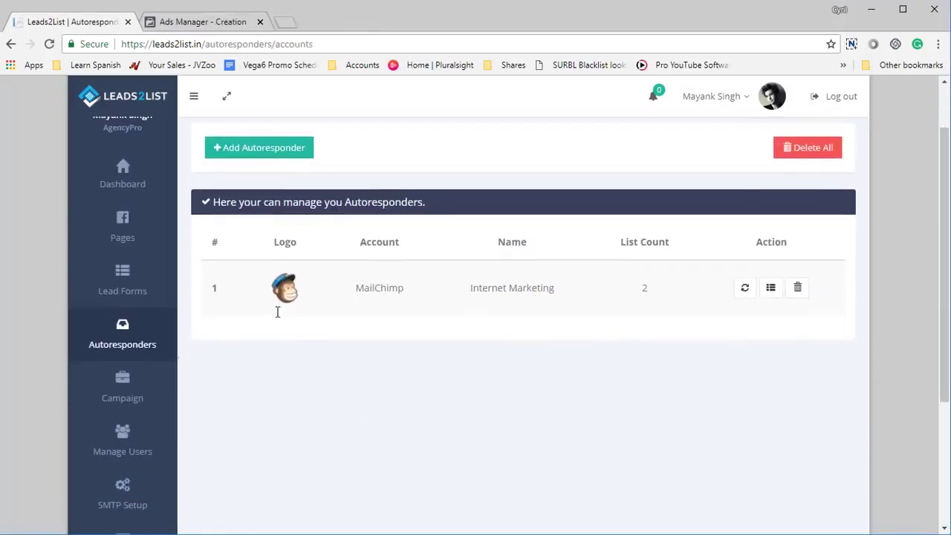
- In a new Notepad note, write the permissions 'Manage pages, publish_pages'
key("super")
type("notepad")
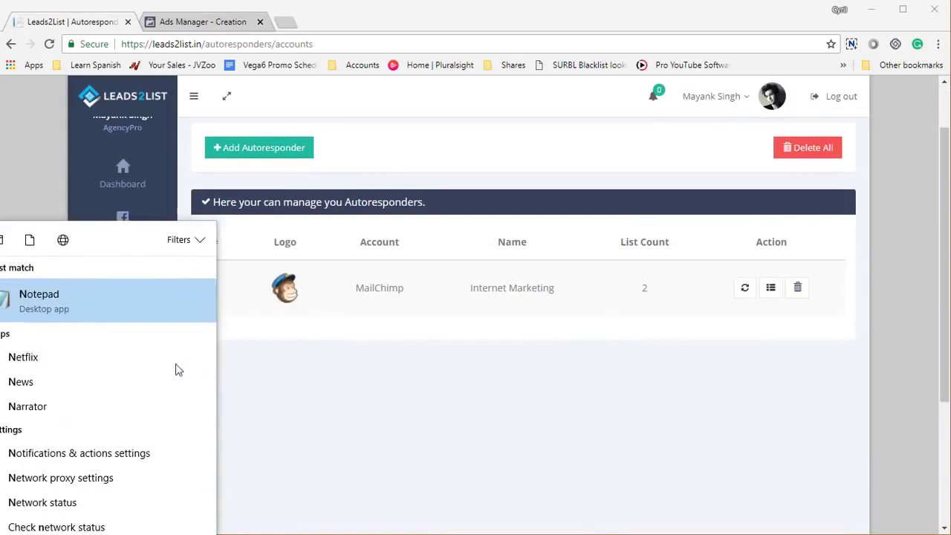
left_click(111, 312)
type("Manage")
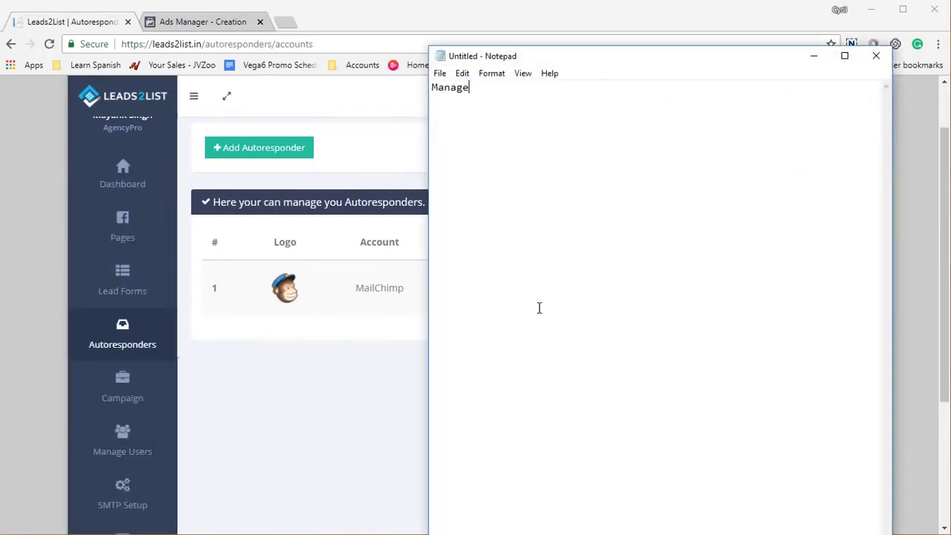
type("r pag")
key("BackSpace")
key("BackSpace")
key("BackSpace")
key("BackSpace")
key("BackSpace")
type("g")
key("BackSpace")
type("e")
type(" pages, a")
key("BackSpace")
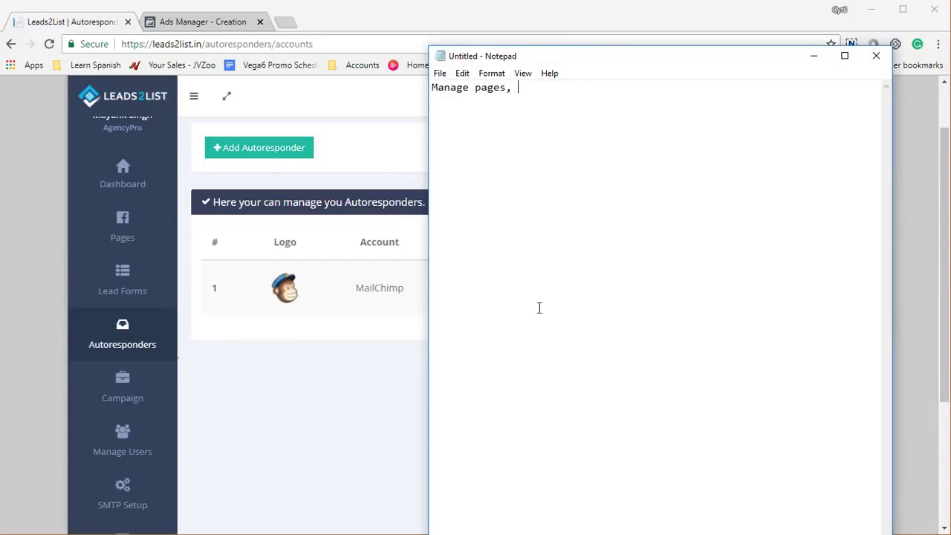
type("publishe")
key("BackSpace")
key("BackSpace")
key("BackSpace")
type("she")
key("BackSpace")
type("_page")
type("s")
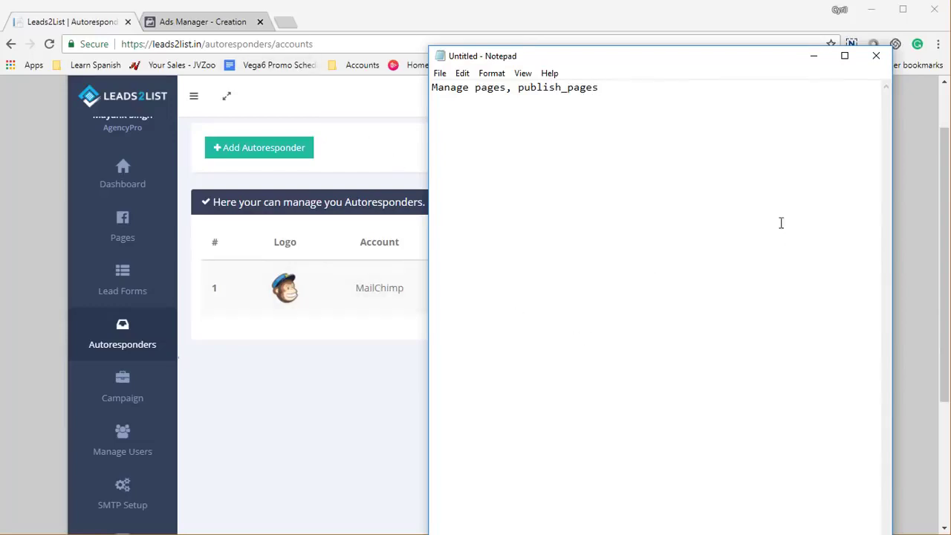
- Select the permissions line and minimize Notepad, returning to the Leads2List Autoresponders page
left_click_drag(593, 100, 344, 90)
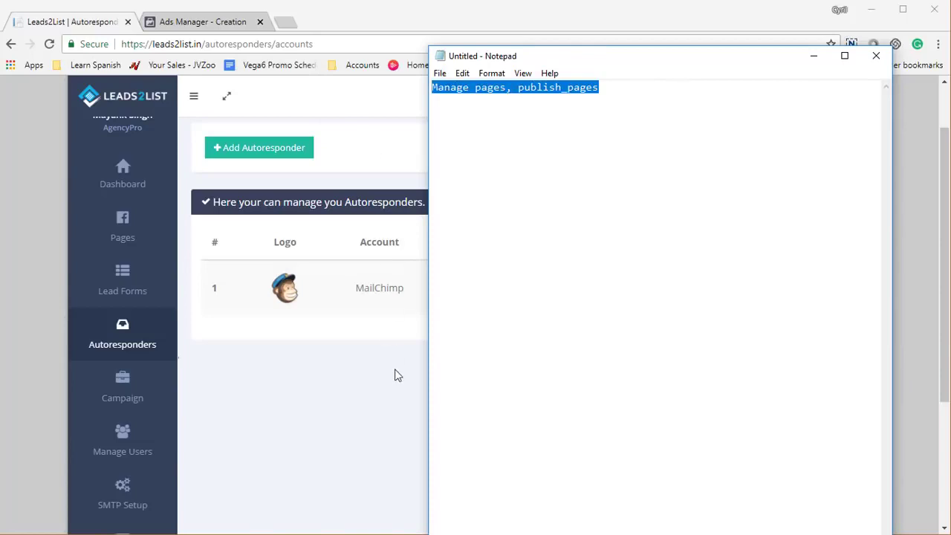
left_click(812, 65)
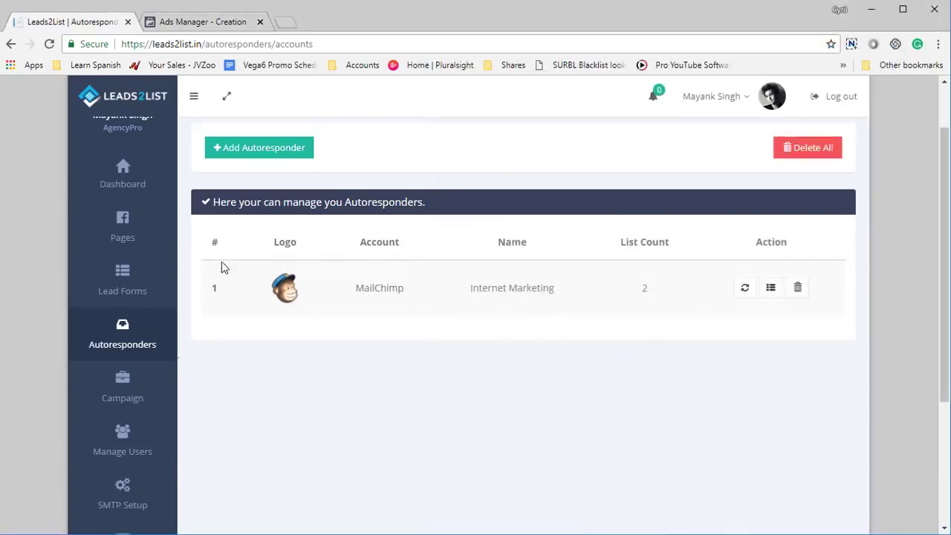
scroll(201, 283, "down", 3)
scroll(202, 283, "up", 4)
scroll(164, 288, "down", 3)
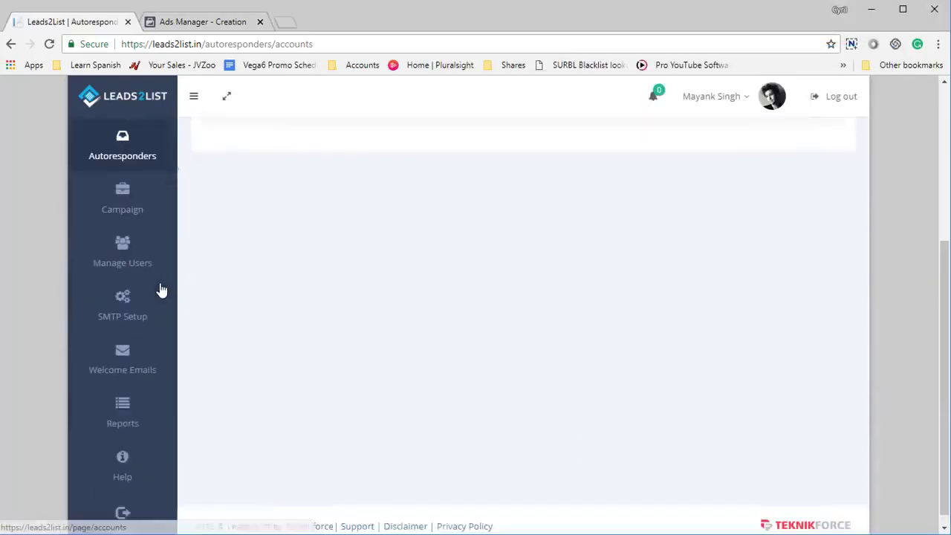